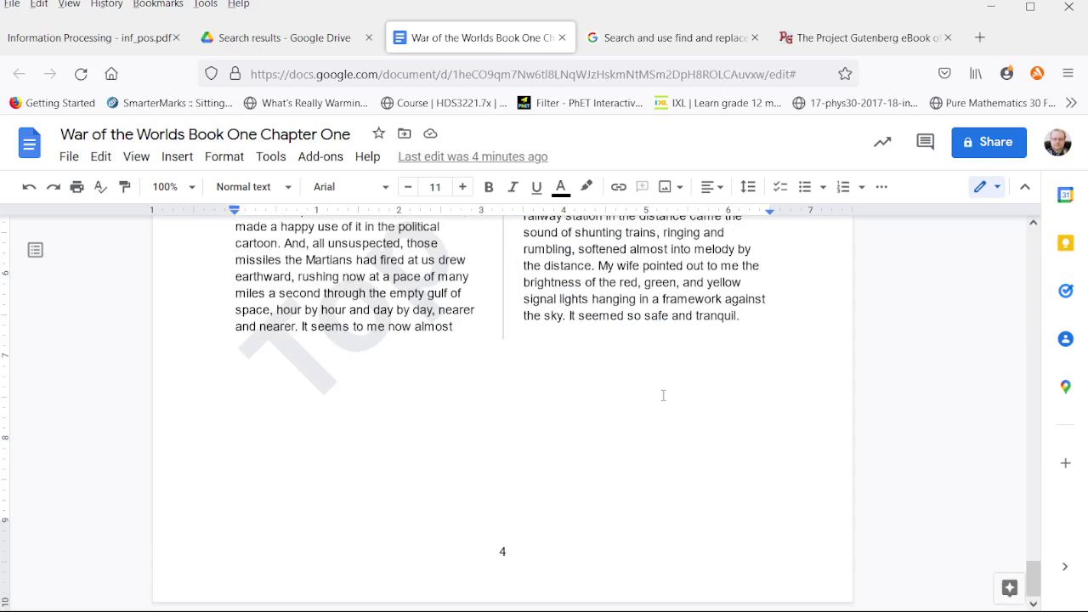
# - Try entering the misspelling "Teh" on a new line below the two-column text, revert its automatic change, and delete the word
pyautogui.press('Return')
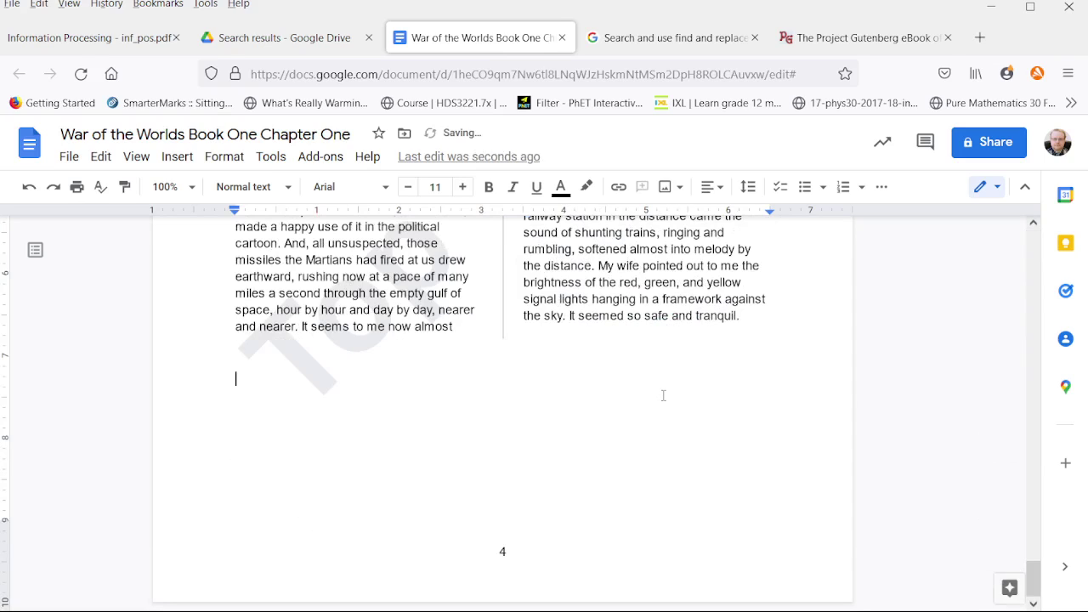
pyautogui.write('Teh')
pyautogui.rightClick(244, 381)
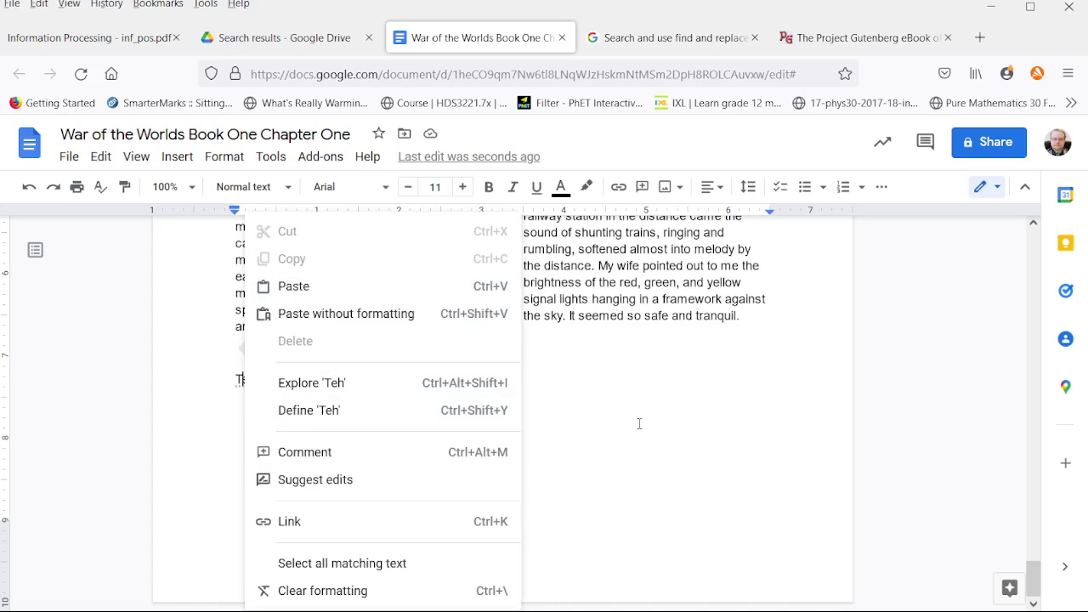
pyautogui.press('Escape')
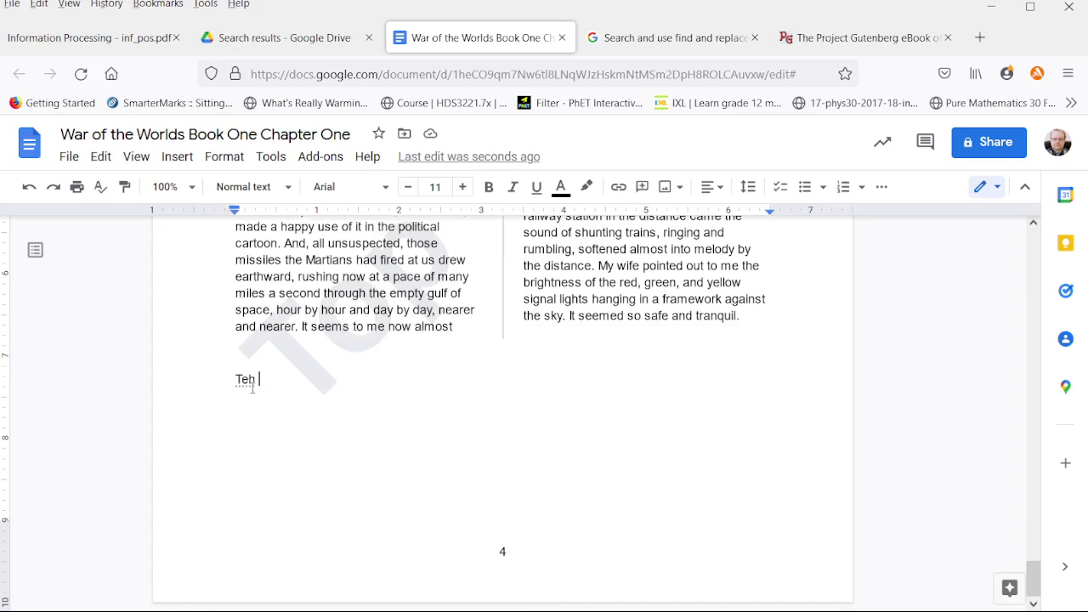
pyautogui.moveTo(248, 379)
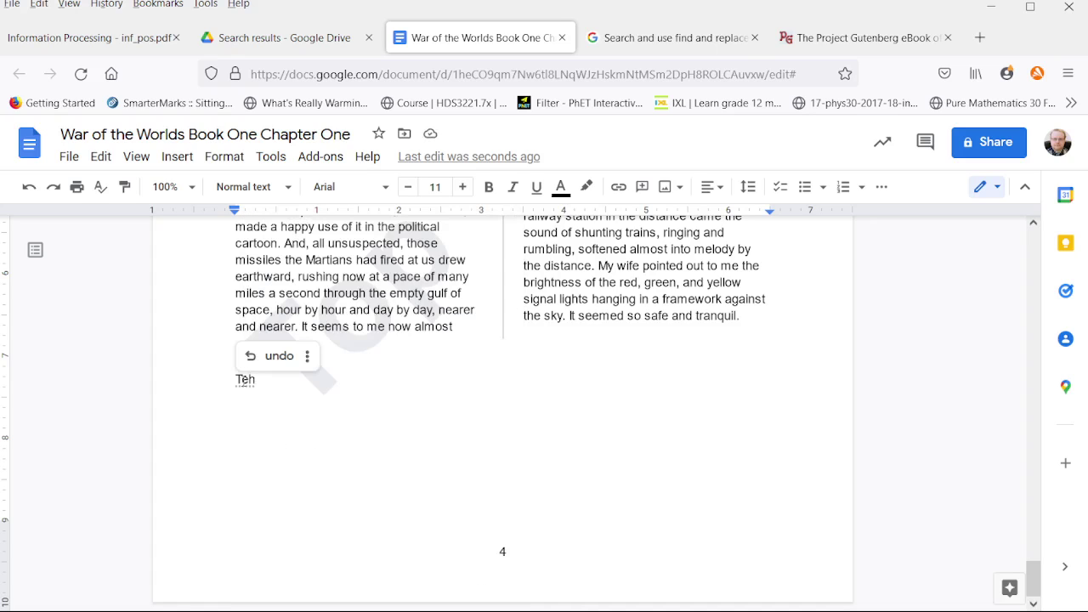
pyautogui.click(277, 357)
pyautogui.moveTo(255, 379); pyautogui.dragTo(222, 388)
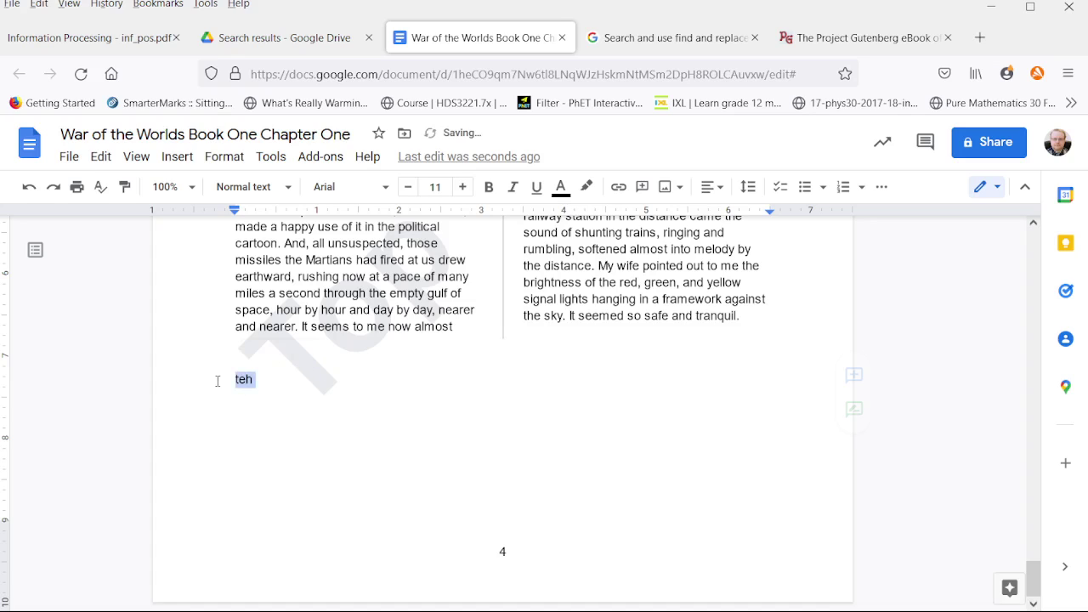
pyautogui.press('BackSpace')
# - Write "The War of teh Worlds" on the line below the two-column text, with "teh" deliberately misspelled
pyautogui.write('The ')
pyautogui.write('the')
pyautogui.press('BackSpace')
pyautogui.press('BackSpace')
pyautogui.press('BackSpace')
pyautogui.write('War of teh Worlds')
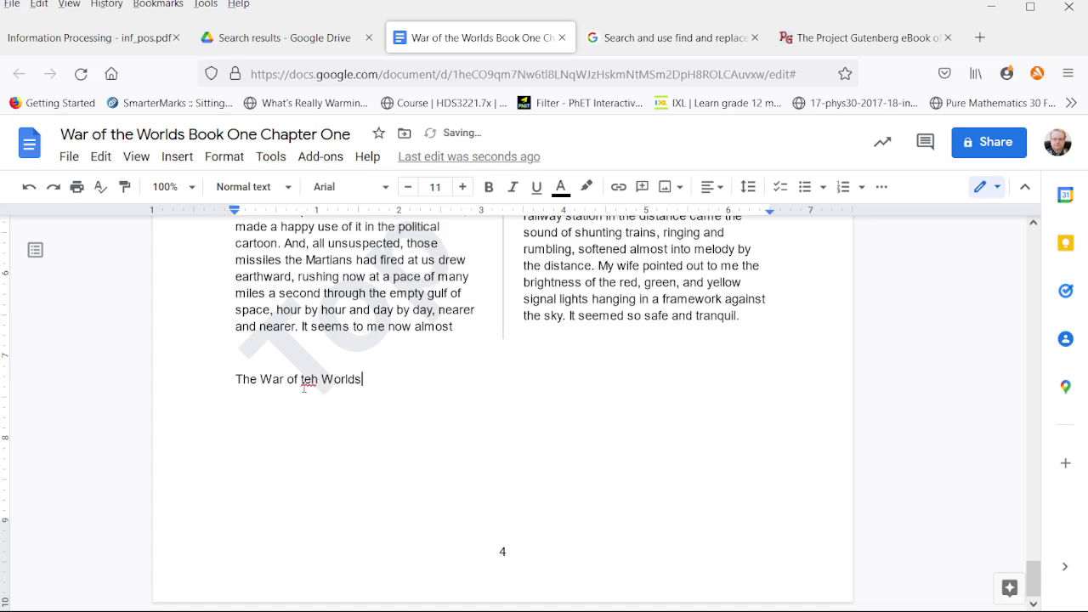
# - Have the misspelled "teh" always corrected to "the" and end the sentence with a period
pyautogui.rightClick(305, 385)
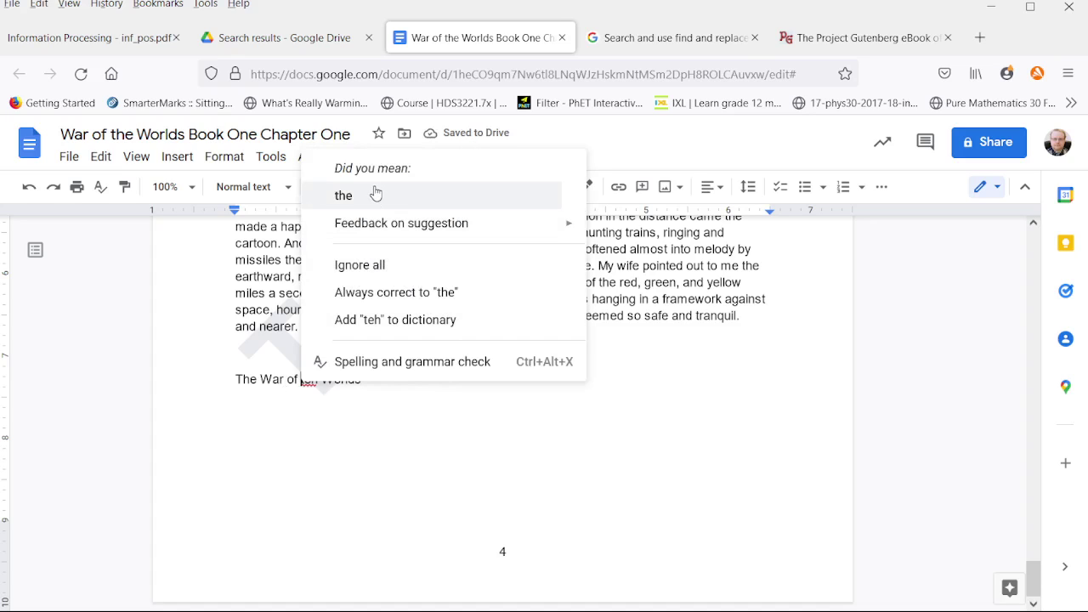
pyautogui.click(406, 303)
pyautogui.write('.')
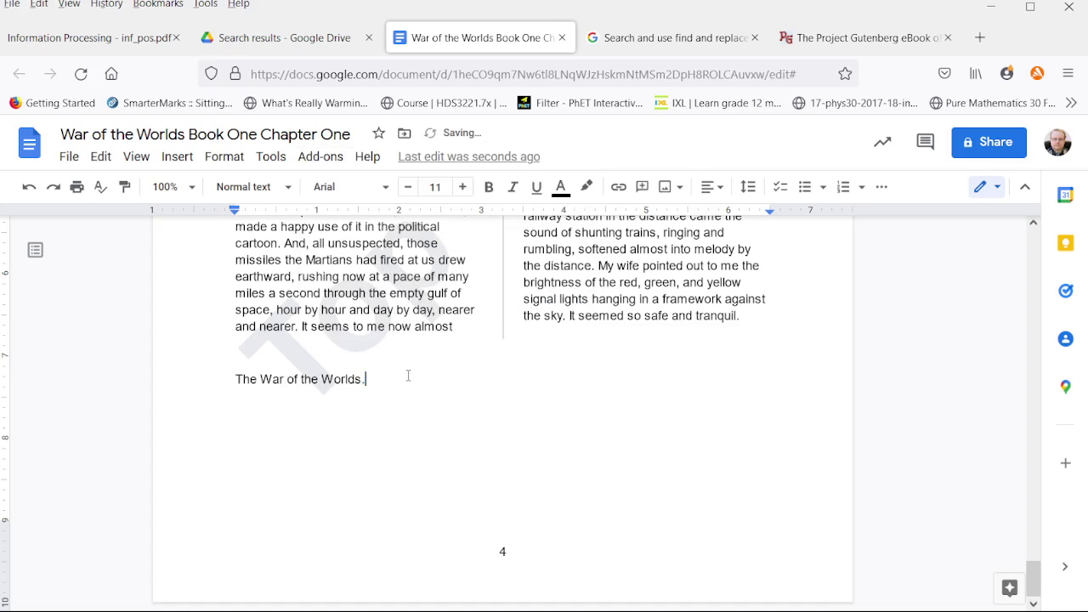
# - Add a second sentence on the same line reading "The War of teh Worlds", keeping the misspelled "teh"
pyautogui.write(' The War of the')
pyautogui.press('BackSpace')
pyautogui.press('BackSpace')
pyautogui.press('BackSpace')
pyautogui.press('BackSpace')
pyautogui.write('teh')
pyautogui.press('BackSpace')
pyautogui.press('BackSpace')
pyautogui.press('BackSpace')
pyautogui.press('BackSpace')
pyautogui.press('BackSpace')
pyautogui.press('BackSpace')
pyautogui.press('BackSpace')
pyautogui.press('BackSpace')
pyautogui.write('of teh wot')
pyautogui.press('BackSpace')
pyautogui.press('BackSpace')
pyautogui.press('BackSpace')
pyautogui.press('BackSpace')
pyautogui.press('BackSpace')
pyautogui.press('BackSpace')
pyautogui.write('h eWorl')
pyautogui.press('BackSpace')
pyautogui.press('BackSpace')
pyautogui.press('BackSpace')
pyautogui.press('BackSpace')
pyautogui.press('BackSpace')
pyautogui.press('BackSpace')
pyautogui.press('BackSpace')
pyautogui.write('eh h Worlds')
# - Set "teh" in the second sentence to always be corrected to "the" and return to the end of the line
pyautogui.rightClick(441, 381)
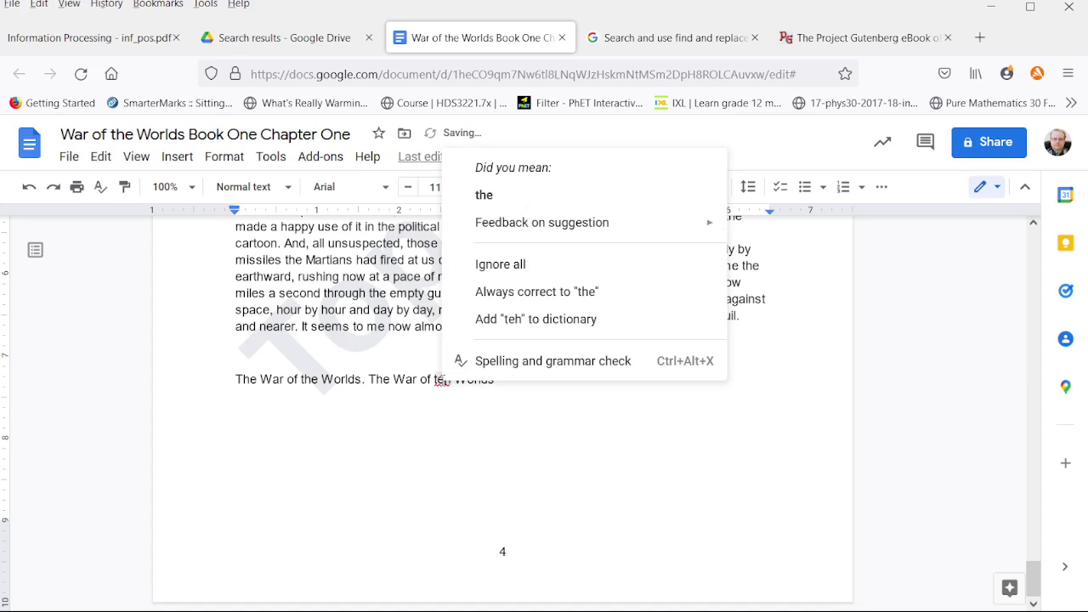
pyautogui.click(508, 290)
pyautogui.click(531, 382)
# - Add a third sentence, "The War of teh Worlds.", and have its "teh" always corrected to "the"
pyautogui.write('. The ')
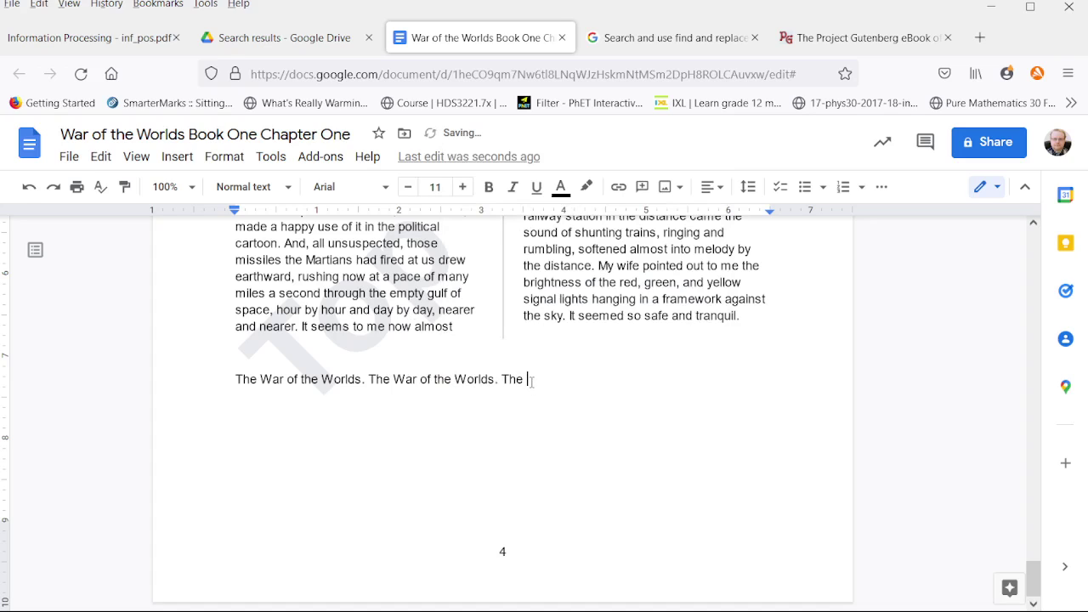
pyautogui.write('War of teh Worlds')
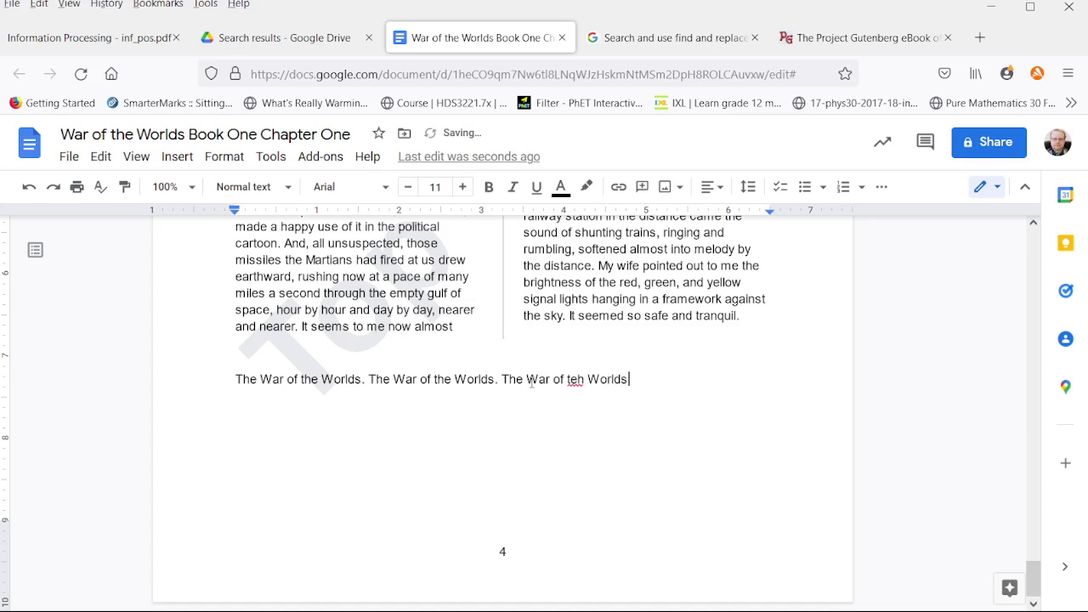
pyautogui.rightClick(567, 384)
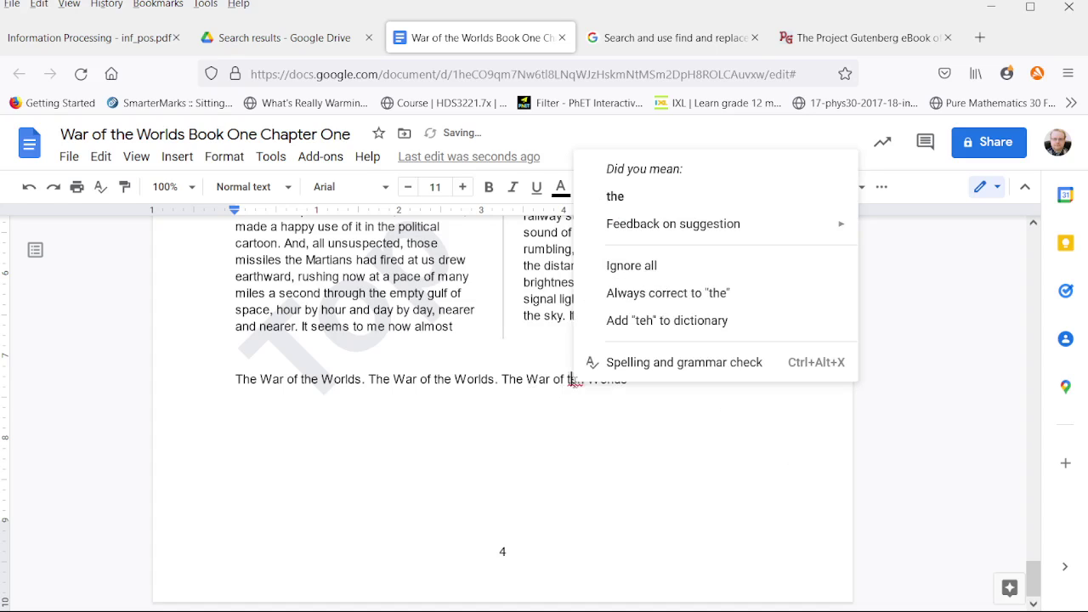
pyautogui.click(632, 293)
pyautogui.click(666, 382)
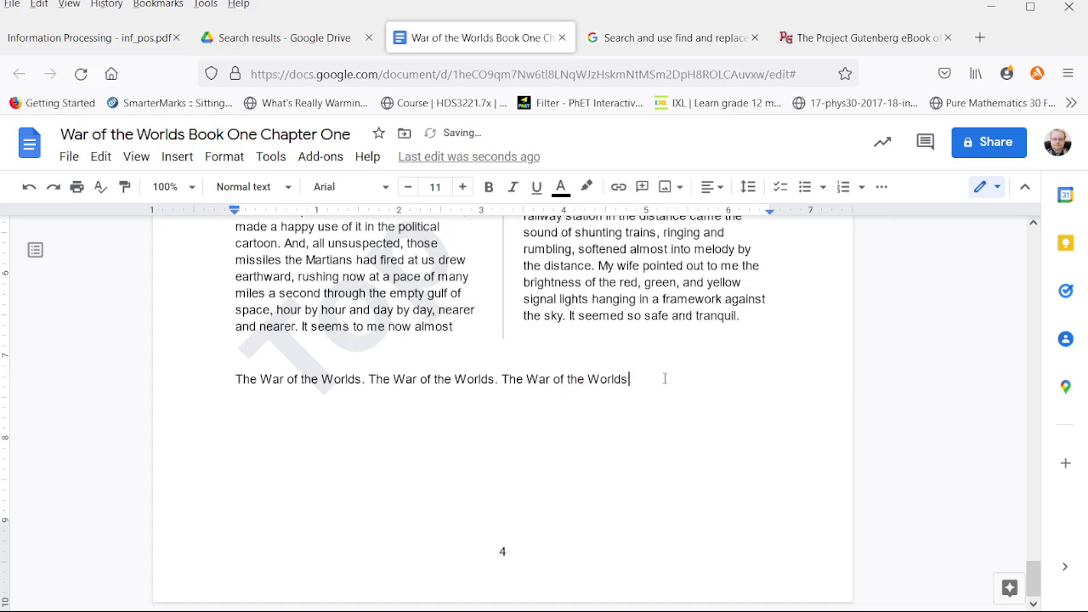
pyautogui.write('.')
# - Review the automatic substitutions in the document preferences and add one that replaces "never" with "always"
pyautogui.click(268, 156)
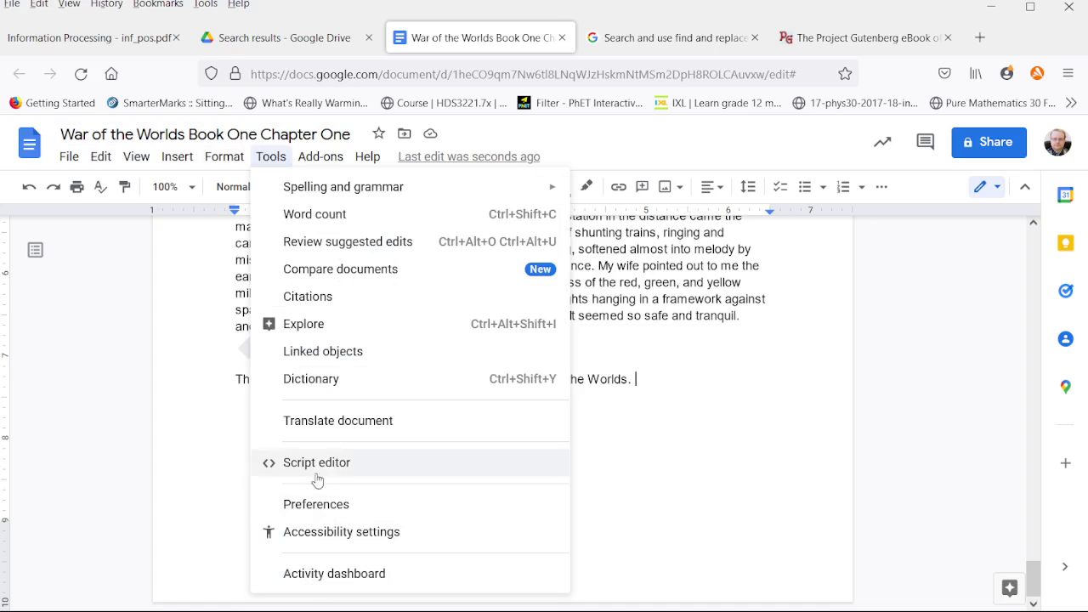
pyautogui.click(306, 505)
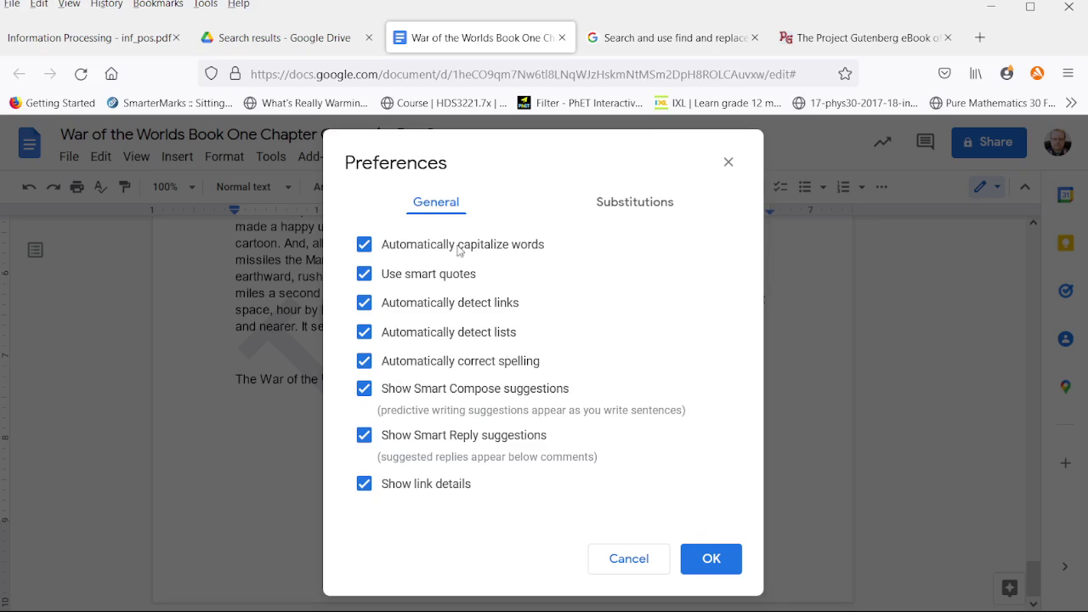
pyautogui.click(636, 207)
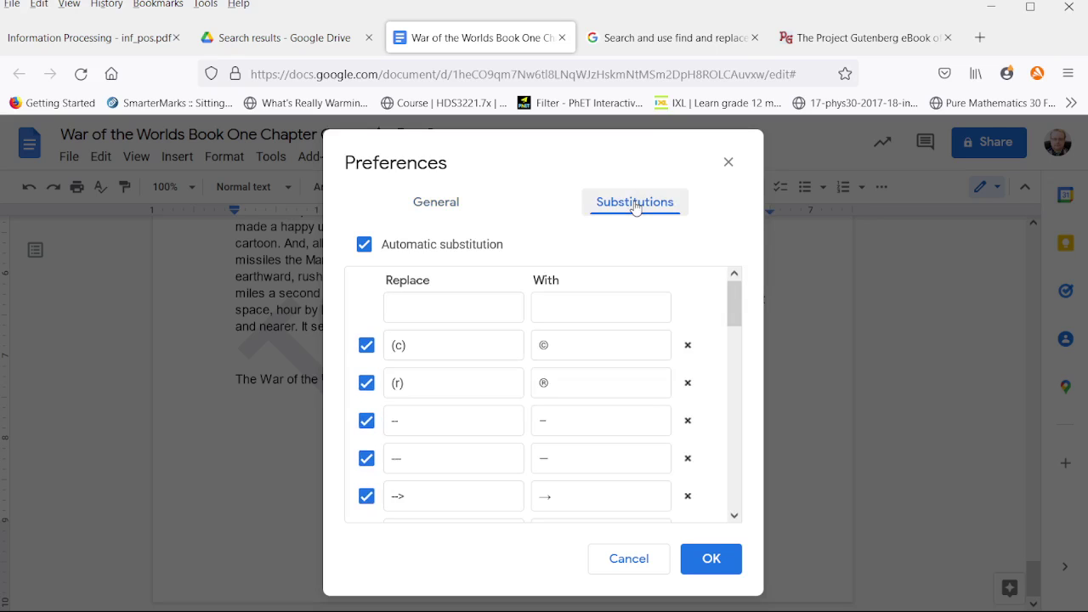
pyautogui.scroll(-6, 520, 425)
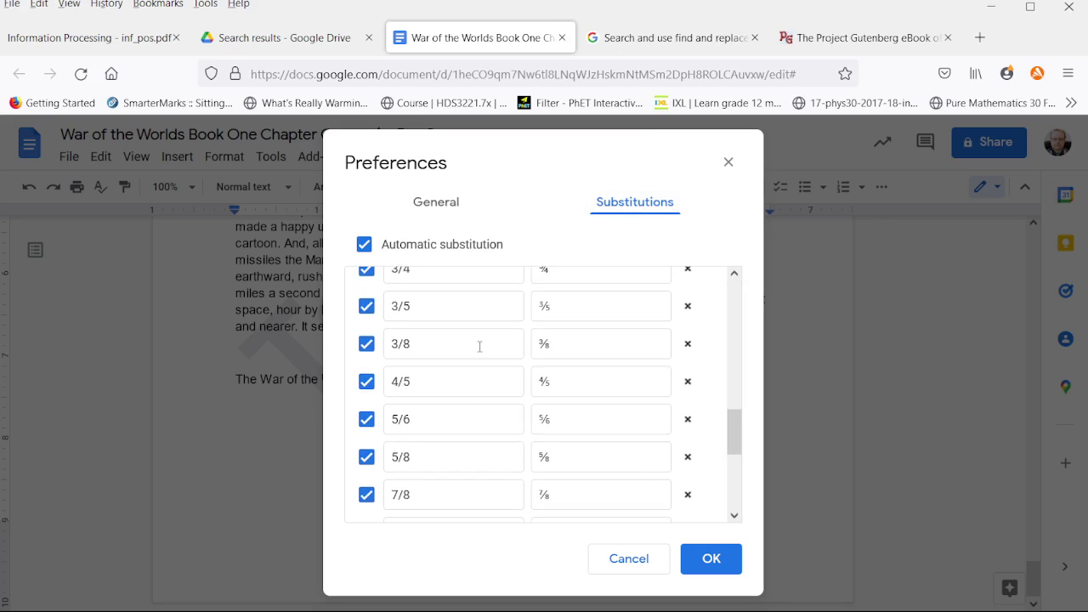
pyautogui.scroll(-4, 446, 394)
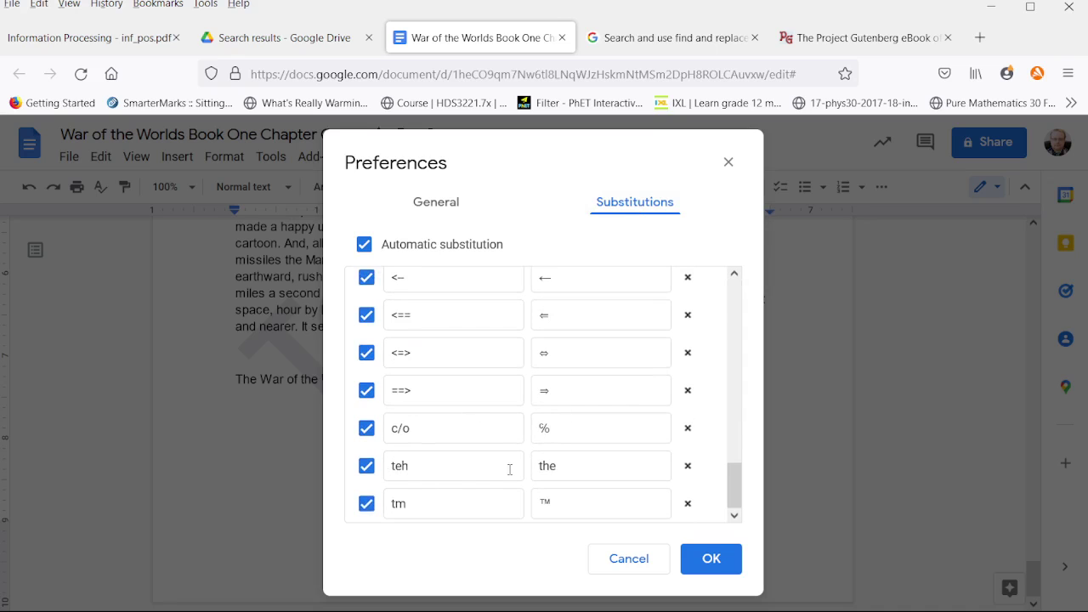
pyautogui.scroll(10, 580, 473)
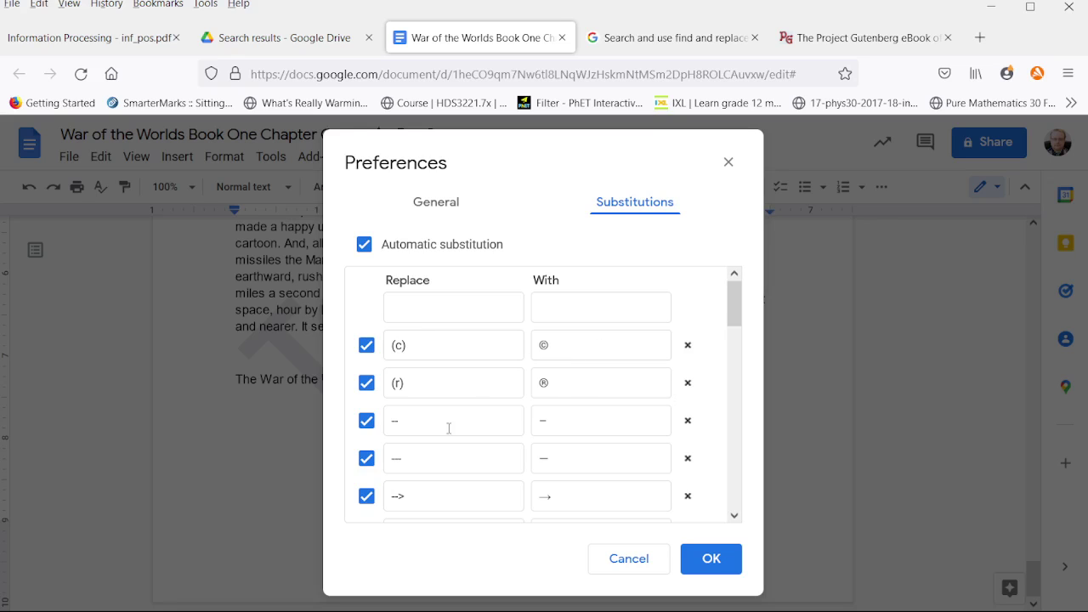
pyautogui.click(420, 319)
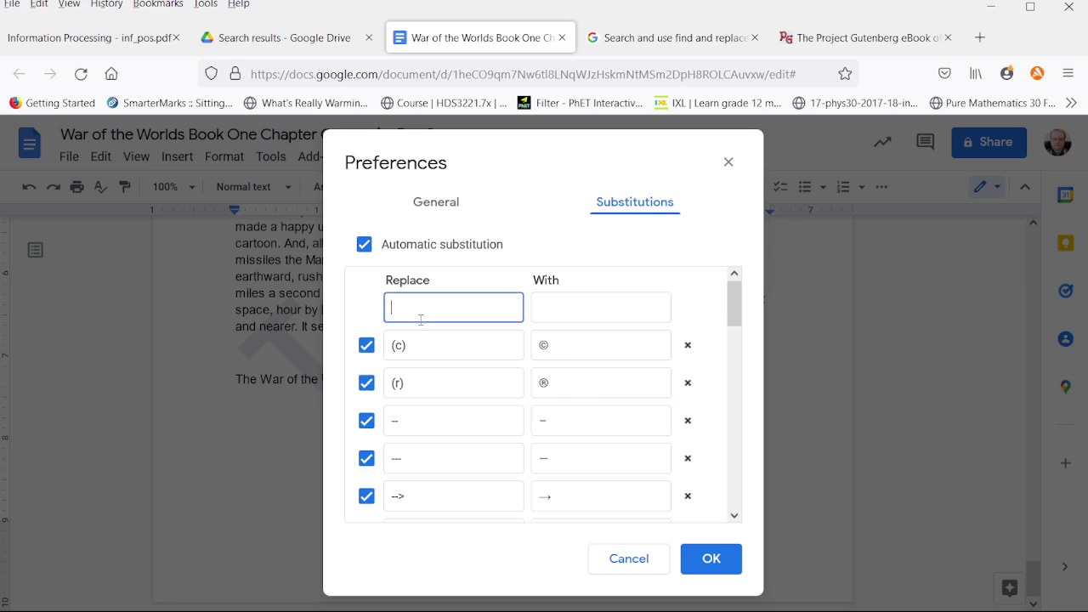
pyautogui.write('never')
pyautogui.press('Tab')
pyautogui.write('alwa')
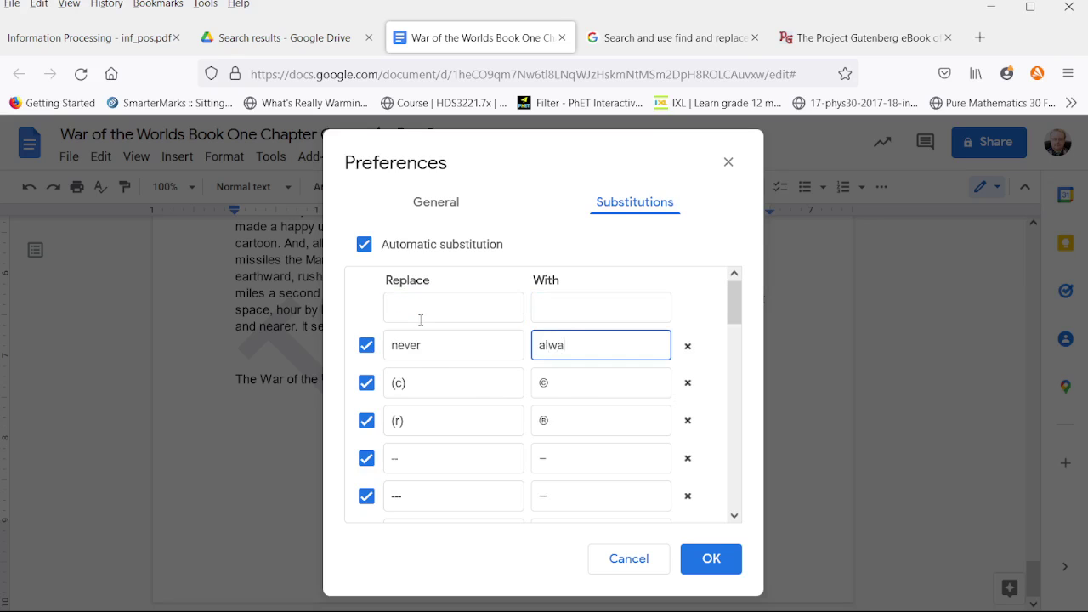
pyautogui.write('ys')
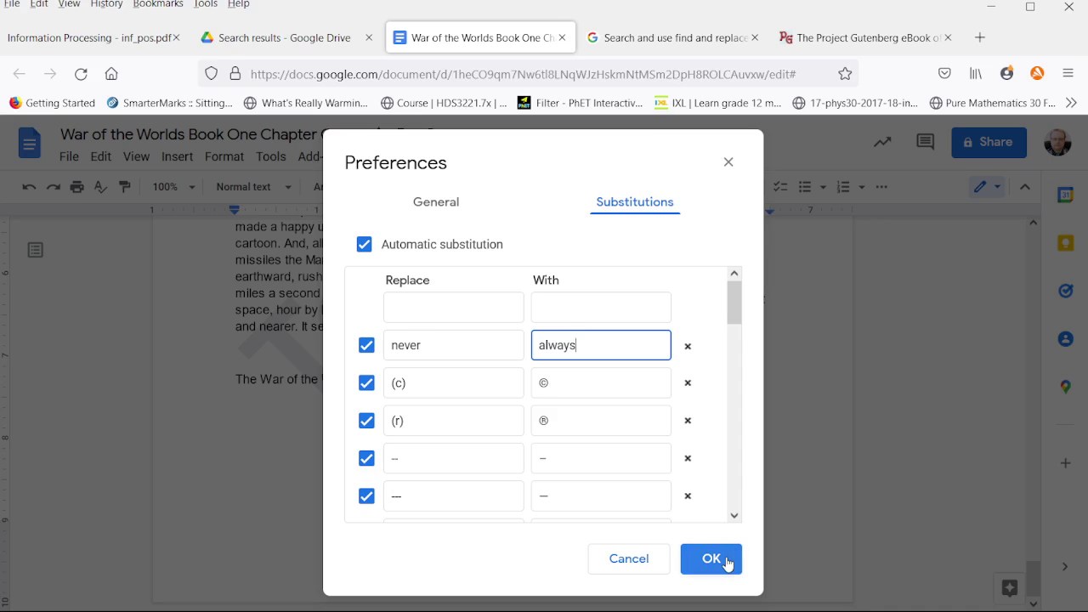
pyautogui.click(722, 560)
# - Test the substitution by entering "I never spell words incorrectly." and start a new paragraph below it
pyautogui.write('I never spell ')
pyautogui.write('words incorre')
pyautogui.write('ctly.')
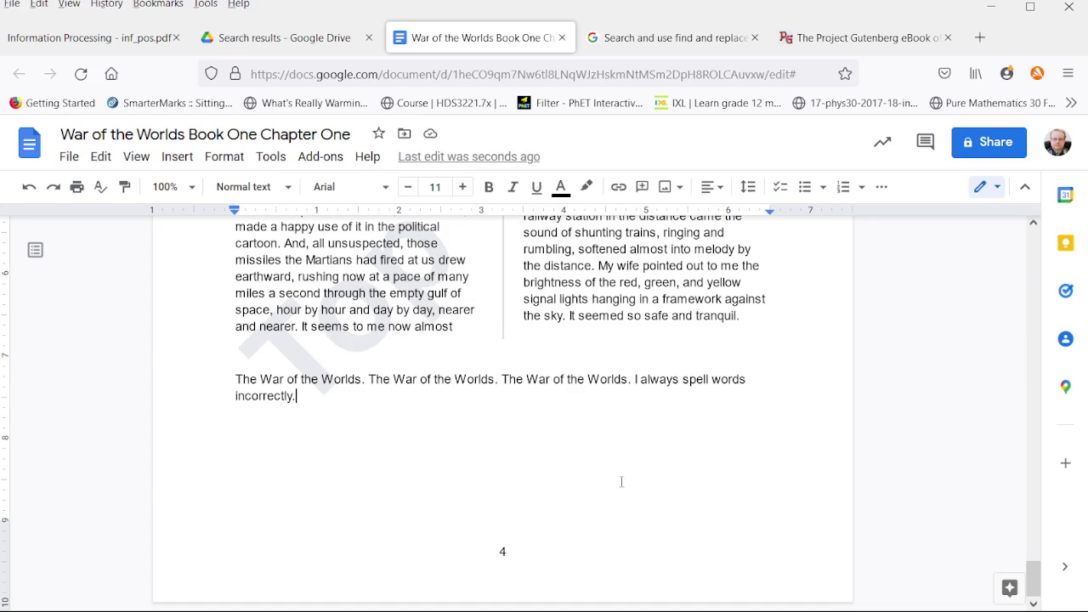
pyautogui.press('Return')
pyautogui.press('Return')
# - Add an automatic substitution in the preferences that replaces "\sh" with "Sherlock Holmes"
pyautogui.click(271, 158)
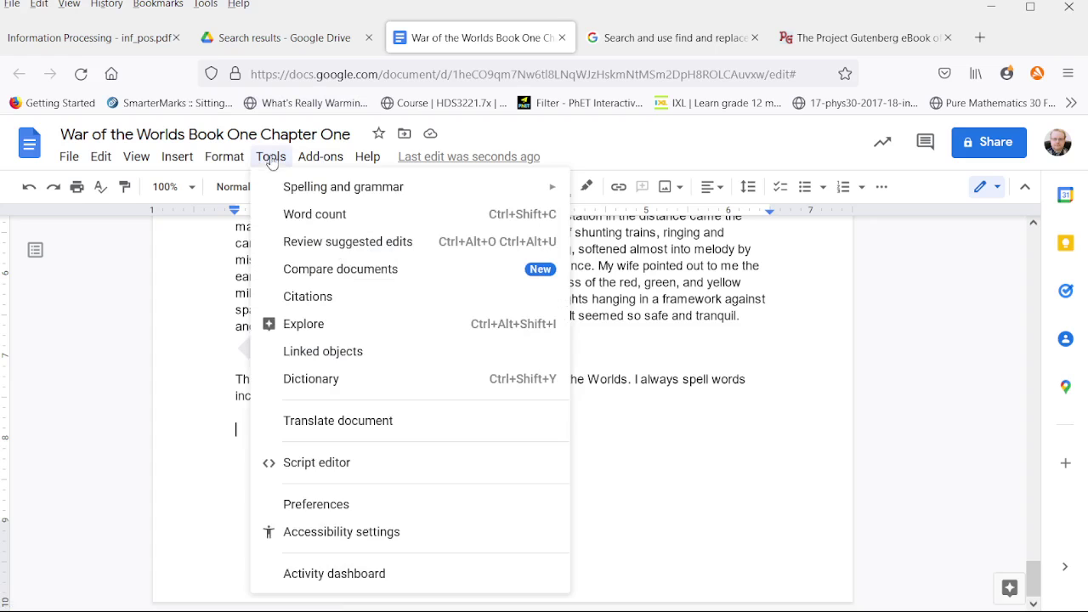
pyautogui.click(357, 507)
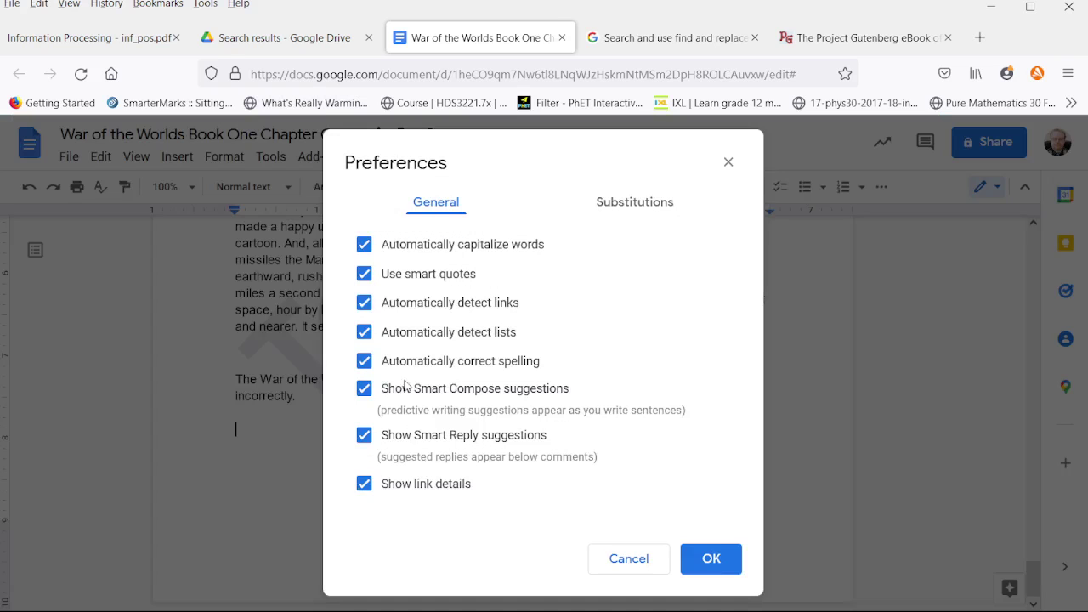
pyautogui.click(656, 199)
pyautogui.click(459, 308)
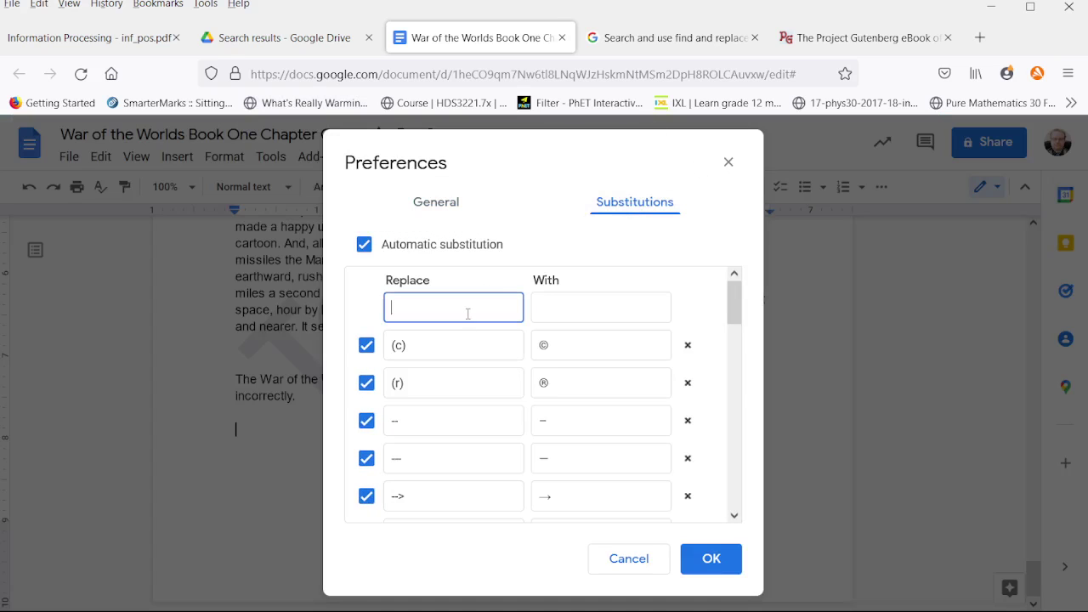
pyautogui.write('\\sh')
pyautogui.press('Tab')
pyautogui.write('Sher')
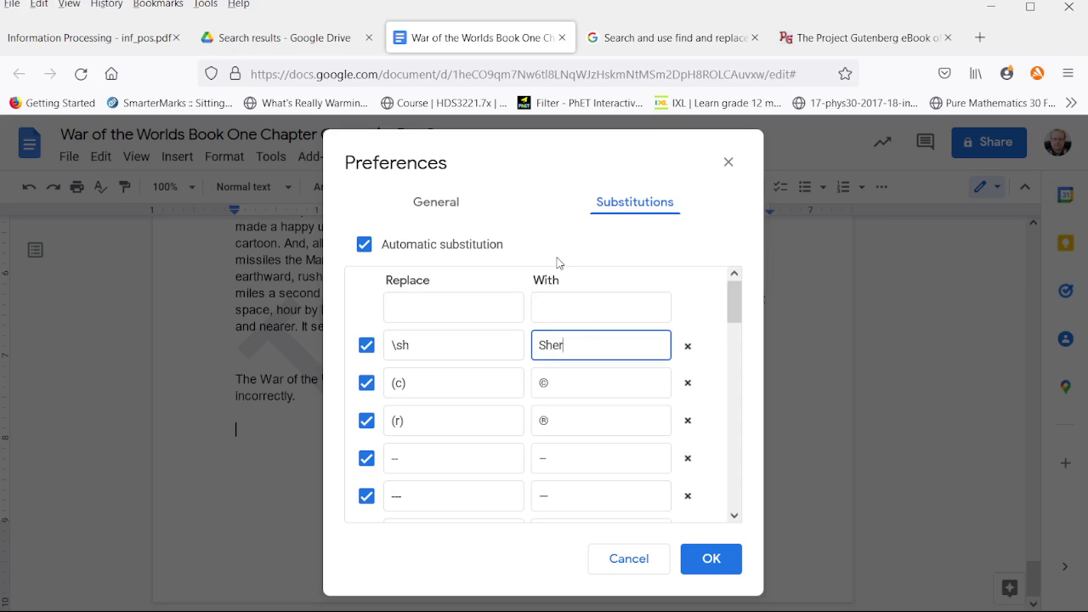
pyautogui.write('lock Holmes')
pyautogui.click(707, 559)
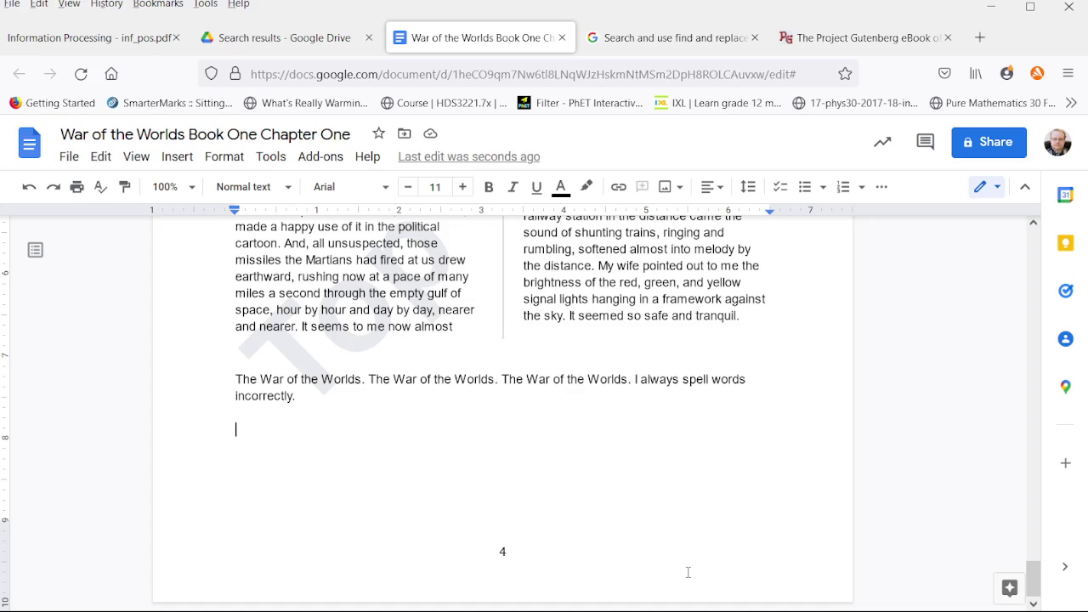
# - Write "I heard sherlock holmes say to Watson" in the new paragraph and capitalize it as "Sherlock Holmes"
pyautogui.write('I hear')
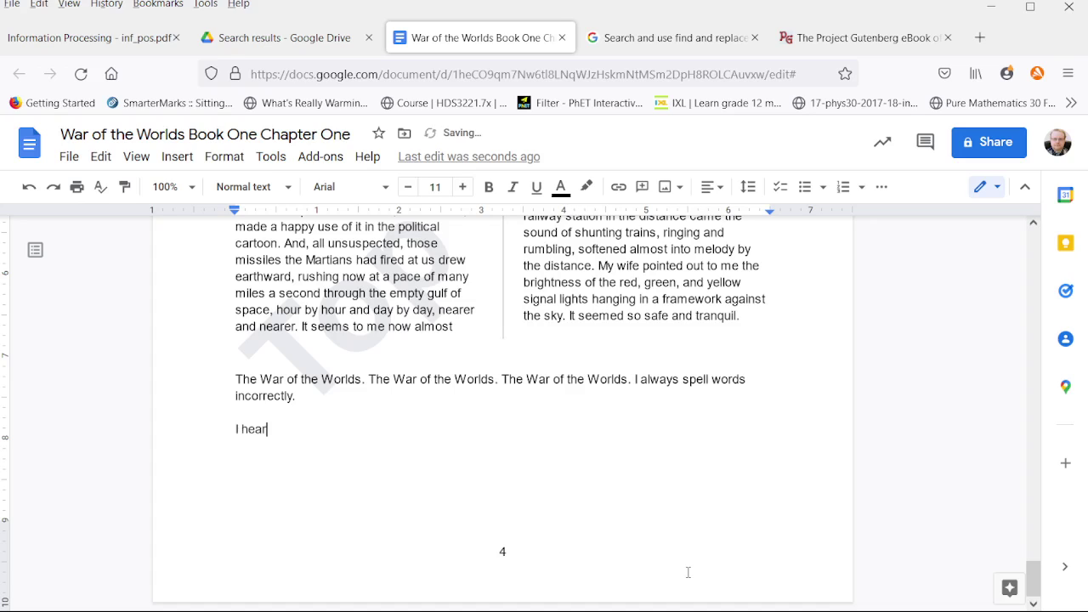
pyautogui.write('d sherlock holmes sa')
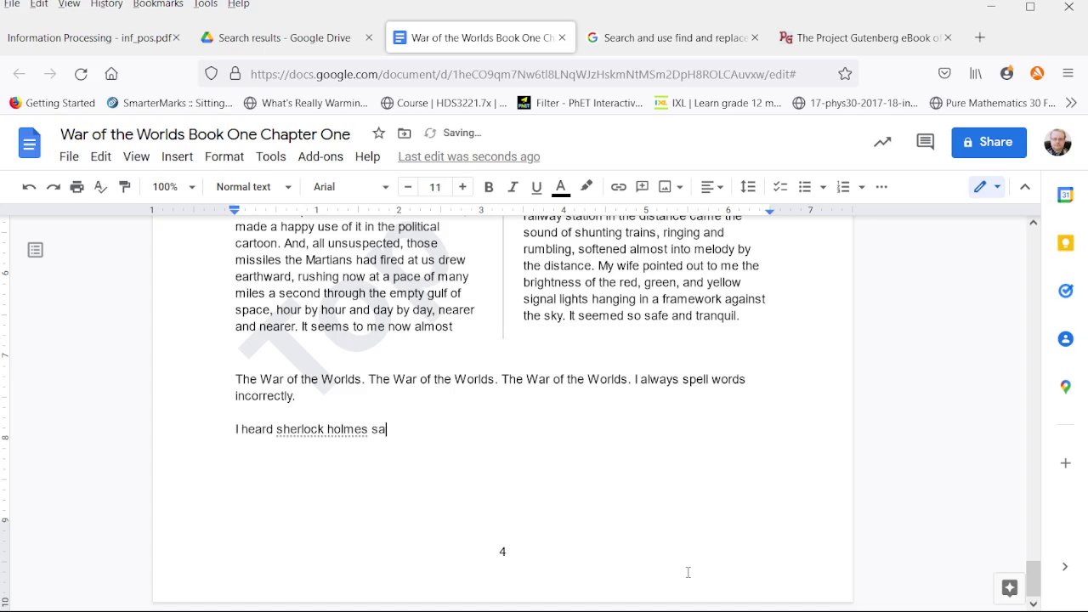
pyautogui.write('y to Watson')
pyautogui.click(285, 431)
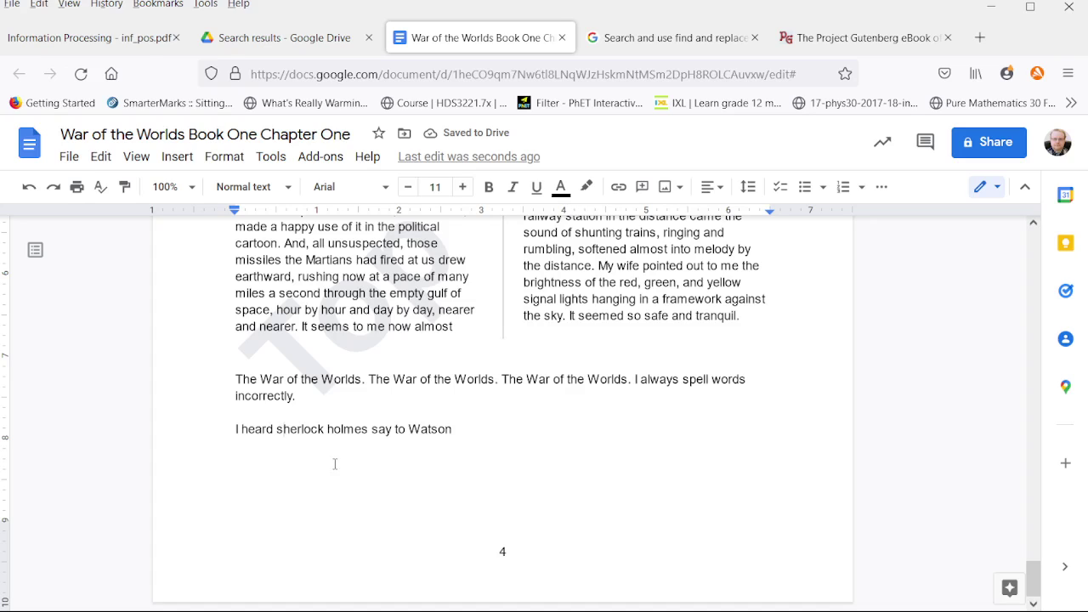
pyautogui.press('BackSpace')
pyautogui.write('S')
pyautogui.press('Delete')
pyautogui.write('H')
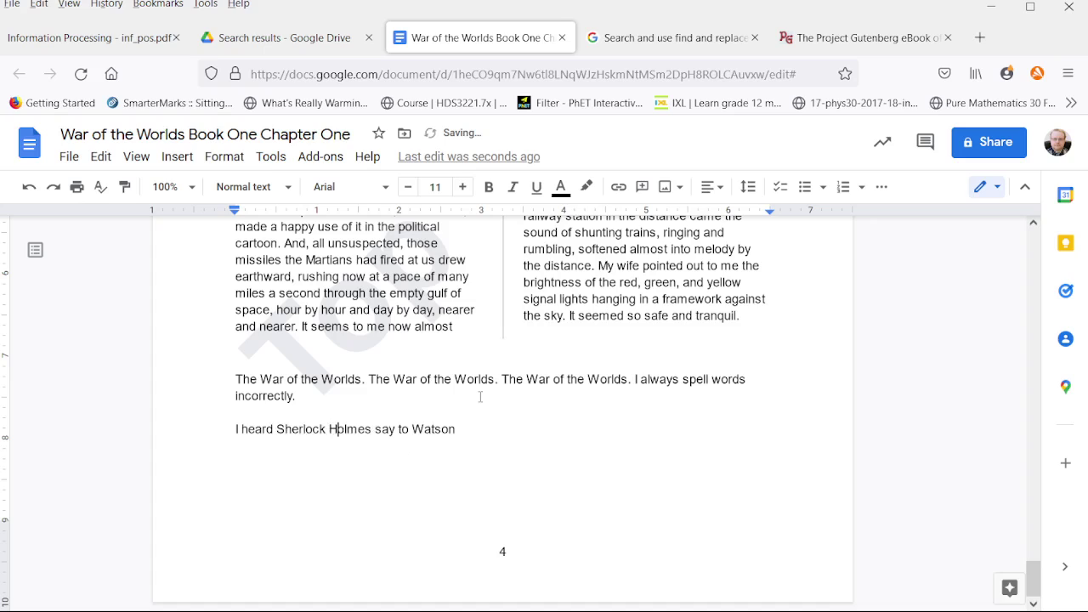
# - End the Watson sentence with a period, add "sherlock holmes" after it, and check the options offered for "sherlock"
pyautogui.click(554, 432)
pyautogui.write('.')
pyautogui.write('\\')
pyautogui.write('sherlock holmes')
pyautogui.rightClick(483, 436)
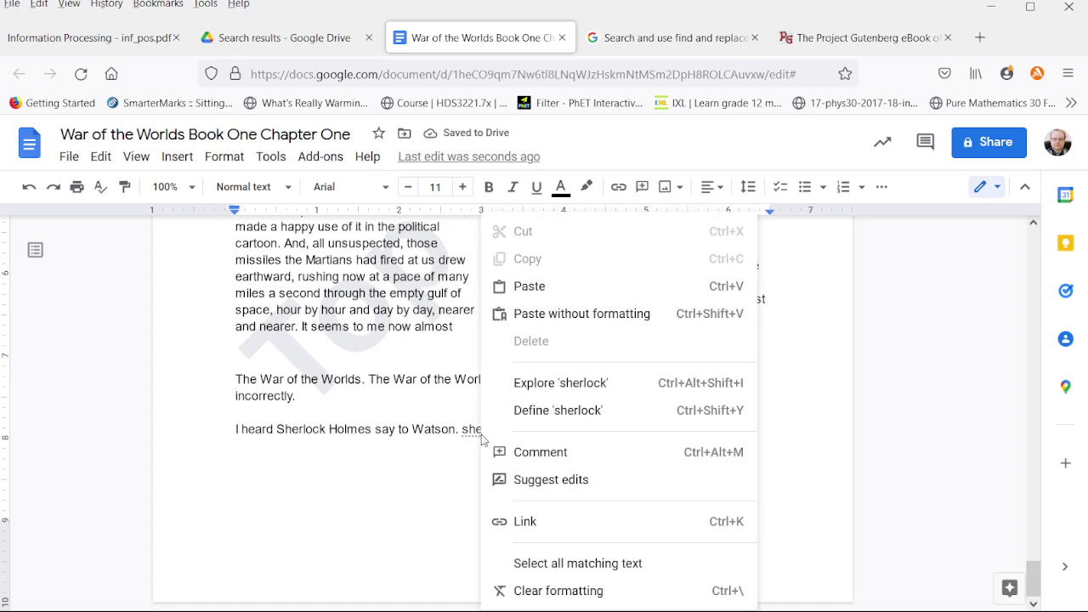
pyautogui.click(449, 429)
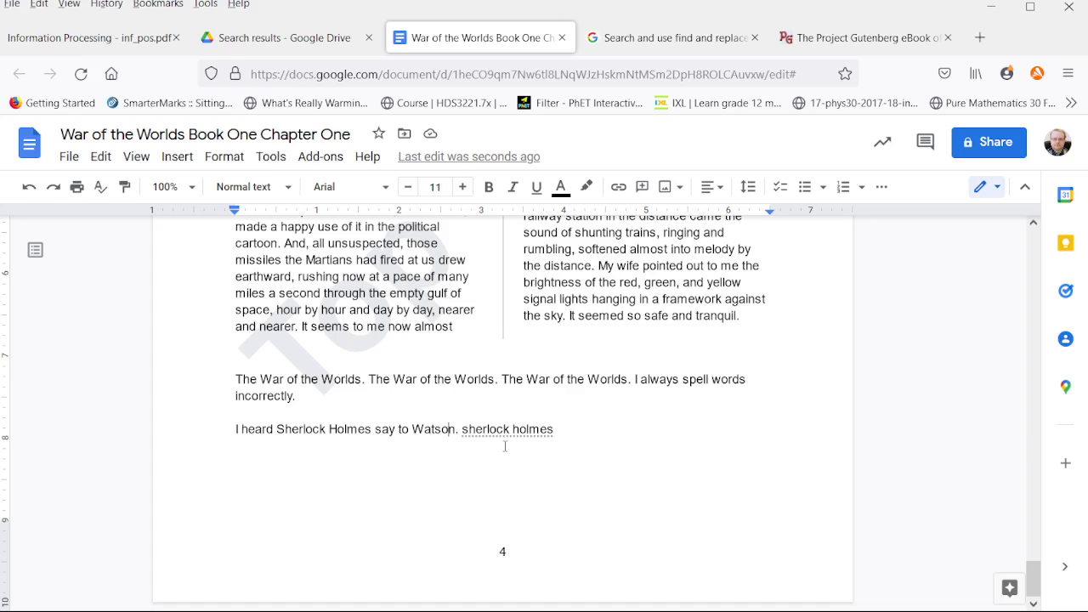
# - Add "psi" after "sherlock holmes" at the end of the last paragraph and open the special characters dialog
pyautogui.click(604, 438)
pyautogui.write('psi')
pyautogui.click(177, 157)
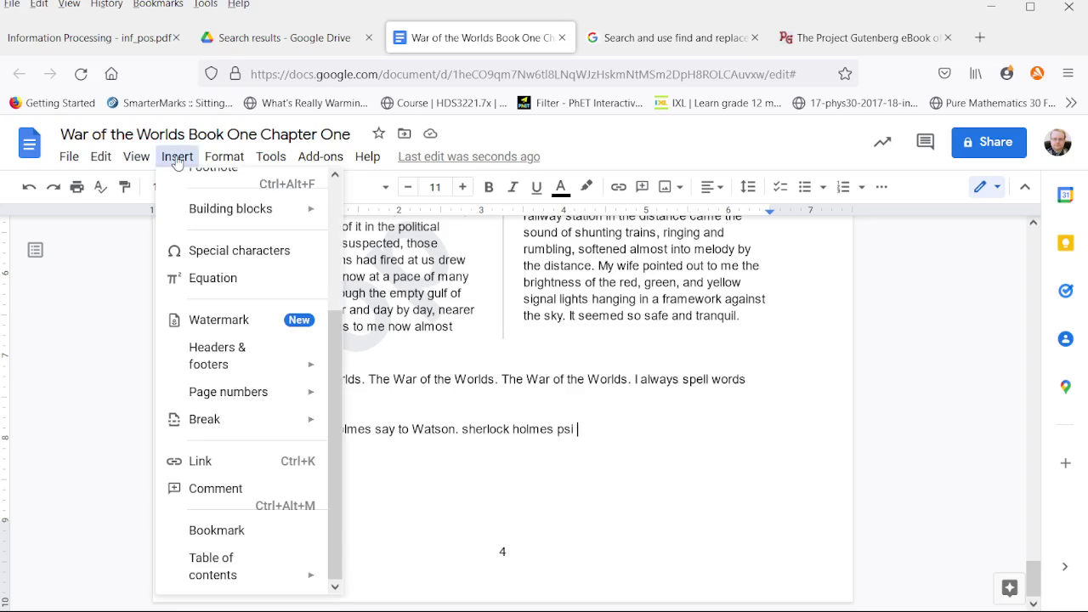
pyautogui.click(222, 255)
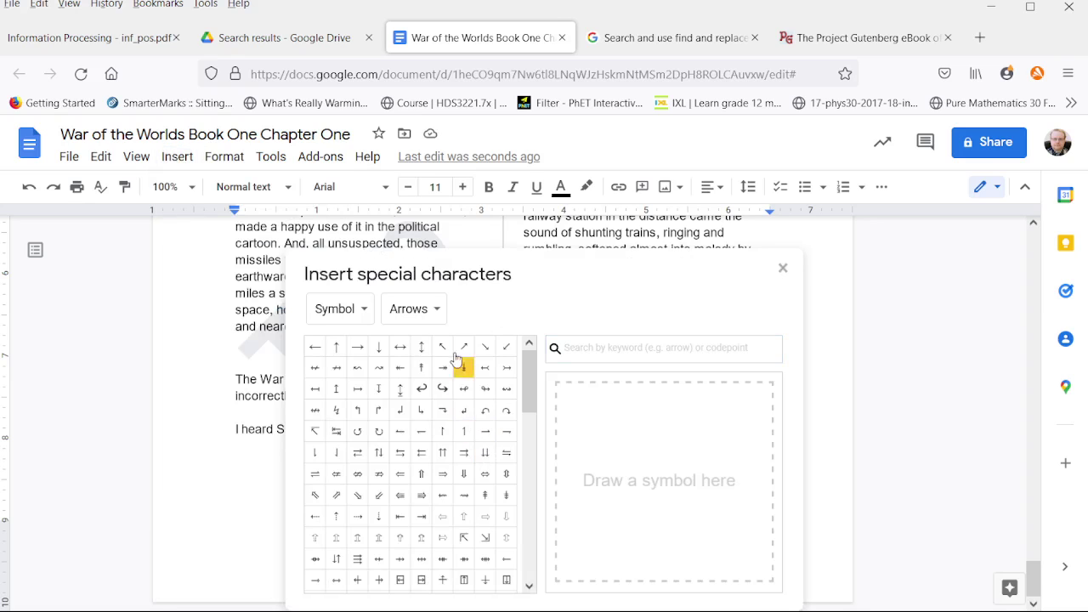
# - Look through the special character categories and the subcategories available under Symbol
pyautogui.click(370, 314)
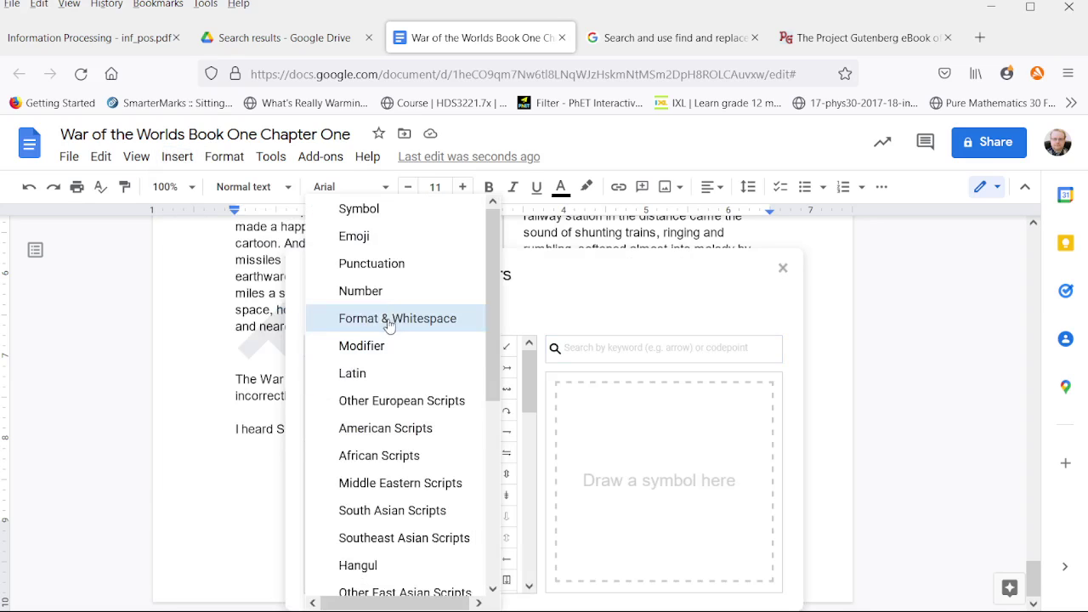
pyautogui.scroll(-5, 386, 281)
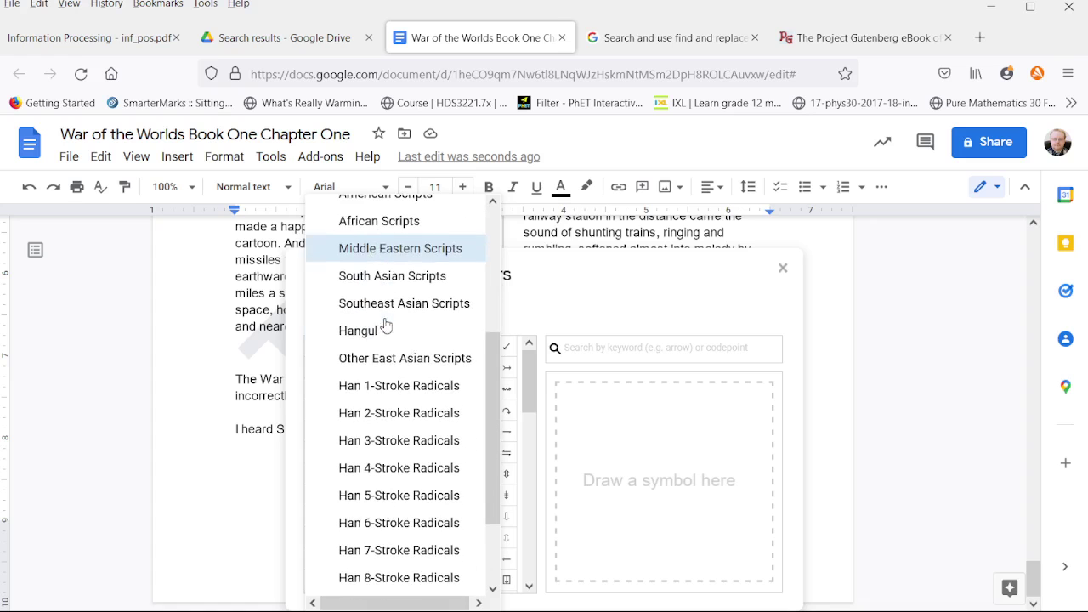
pyautogui.scroll(3, 417, 489)
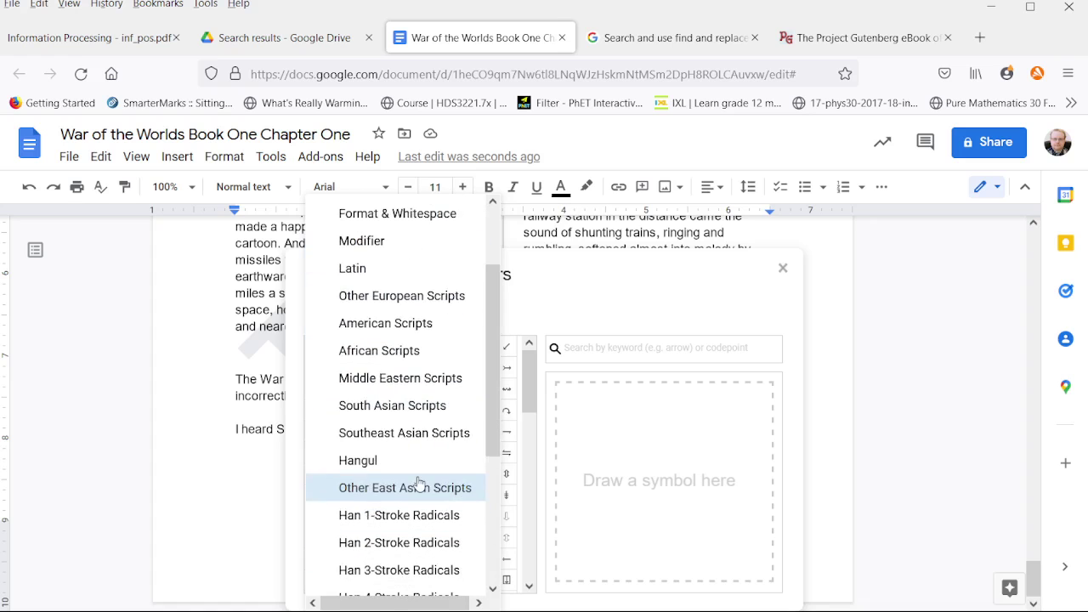
pyautogui.scroll(-3, 400, 470)
pyautogui.scroll(2, 396, 451)
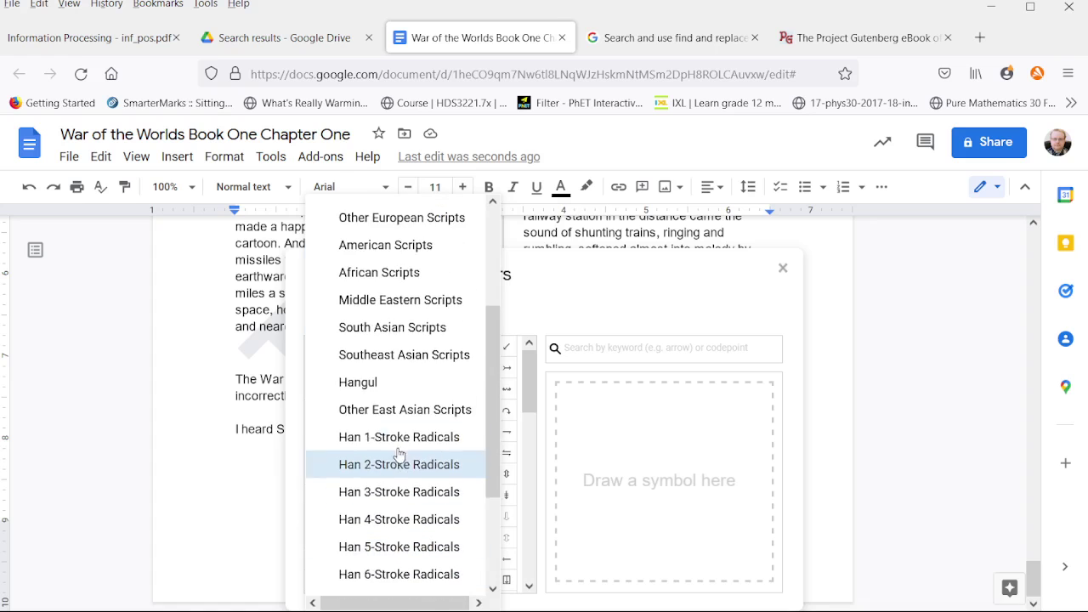
pyautogui.scroll(2, 366, 382)
pyautogui.scroll(2, 364, 357)
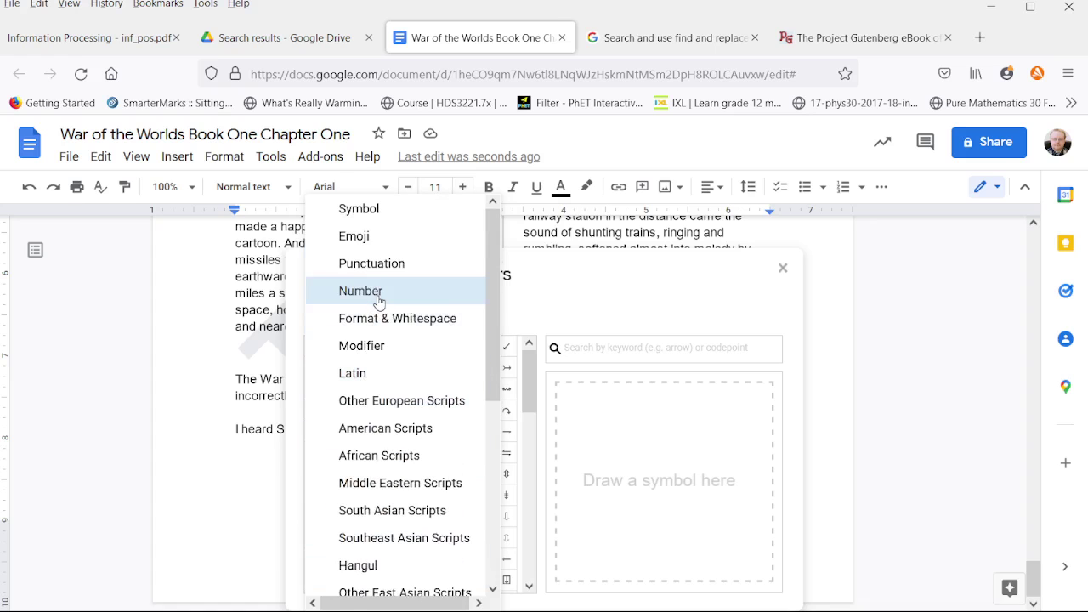
pyautogui.click(372, 212)
pyautogui.click(432, 309)
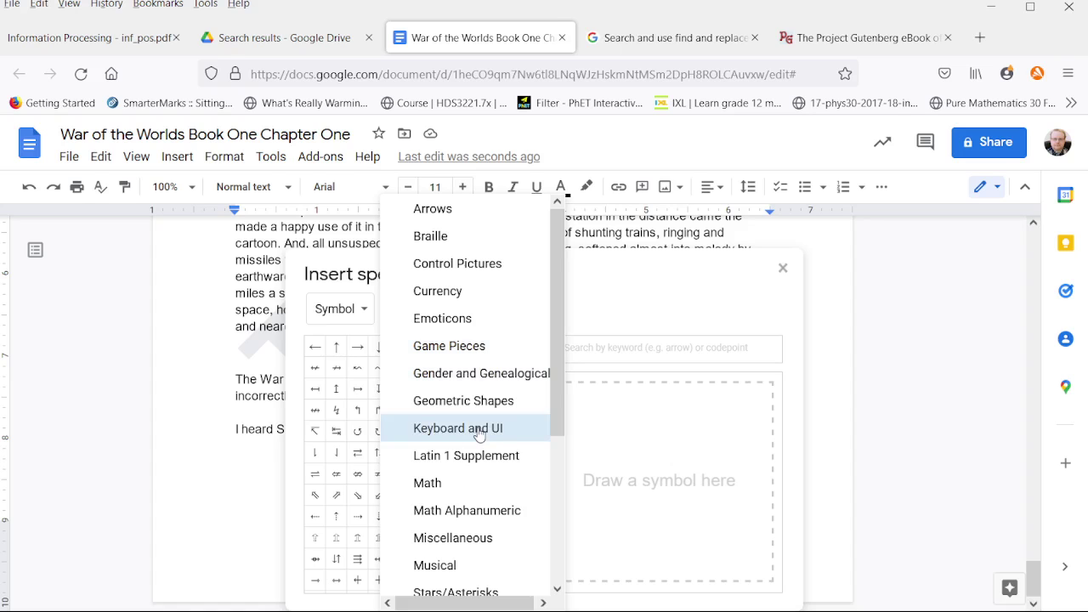
pyautogui.scroll(-2, 497, 340)
pyautogui.scroll(-3, 497, 340)
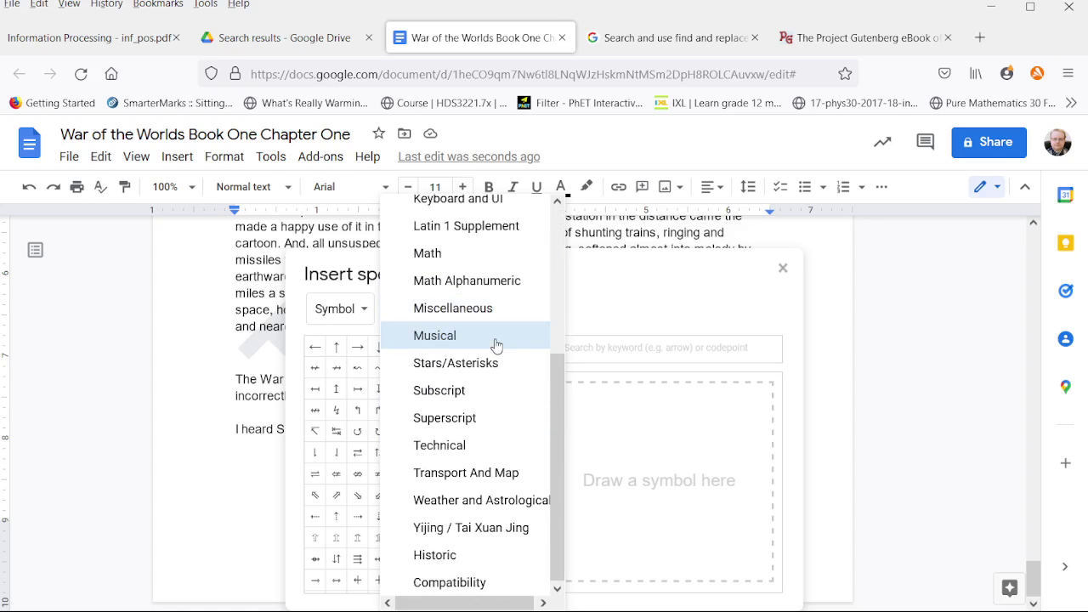
pyautogui.click(685, 309)
# - Find the special character by the keyword "psi", insert the Cyrillic capital letter psi (Ѱ), and close the dialog
pyautogui.click(624, 347)
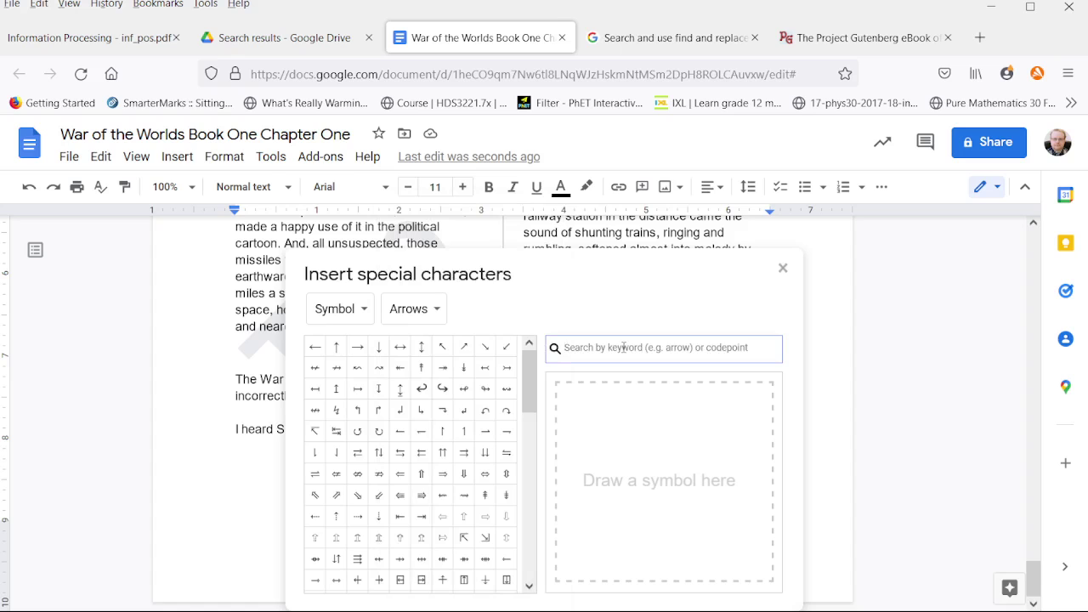
pyautogui.write('one')
pyautogui.press('BackSpace')
pyautogui.press('BackSpace')
pyautogui.press('BackSpace')
pyautogui.write('psi')
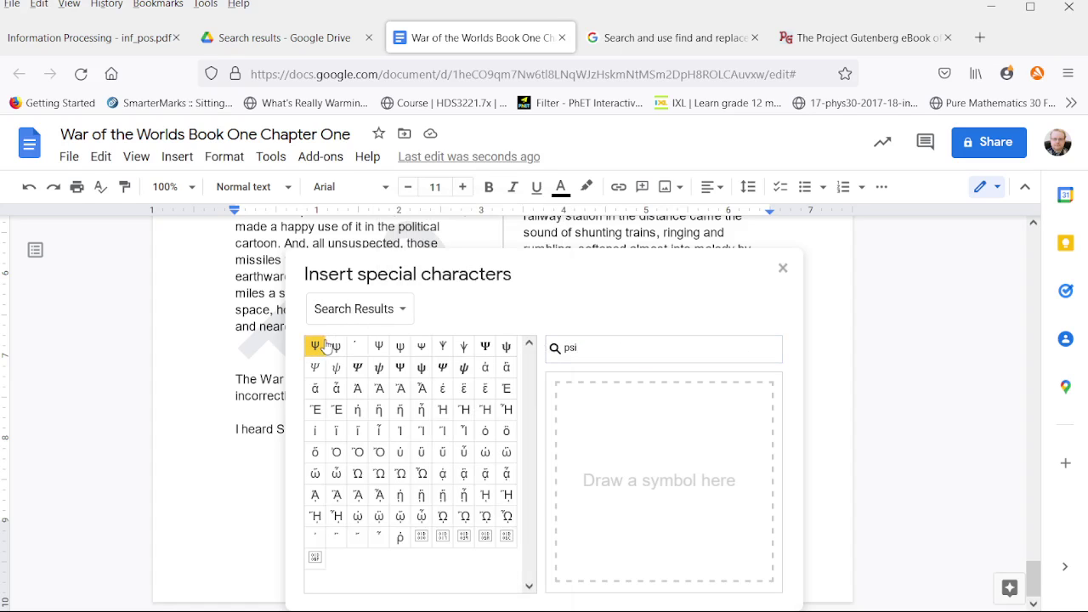
pyautogui.click(324, 346)
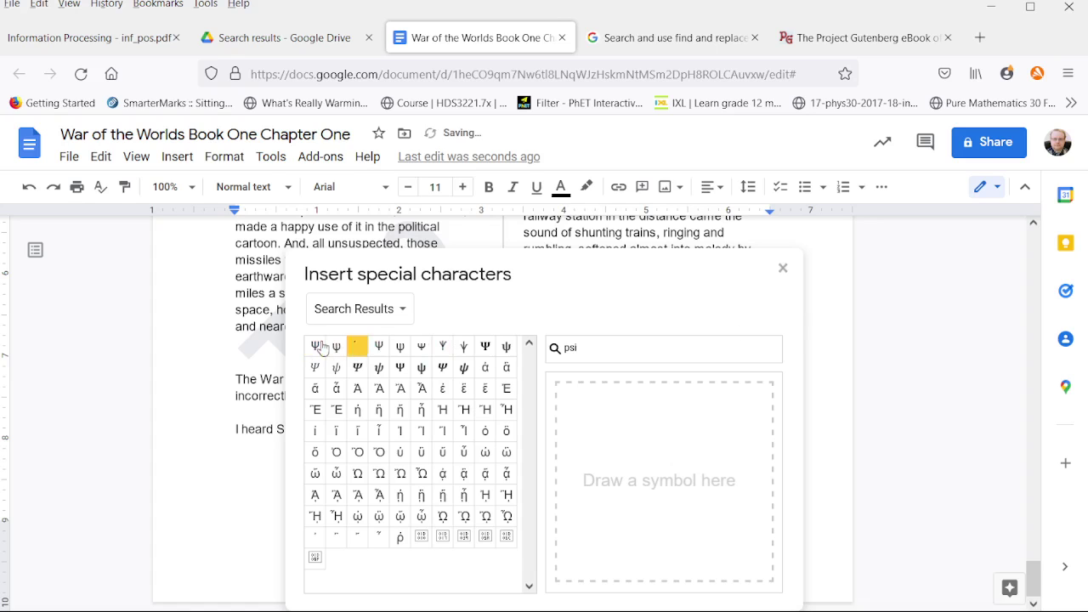
pyautogui.moveTo(315, 354)
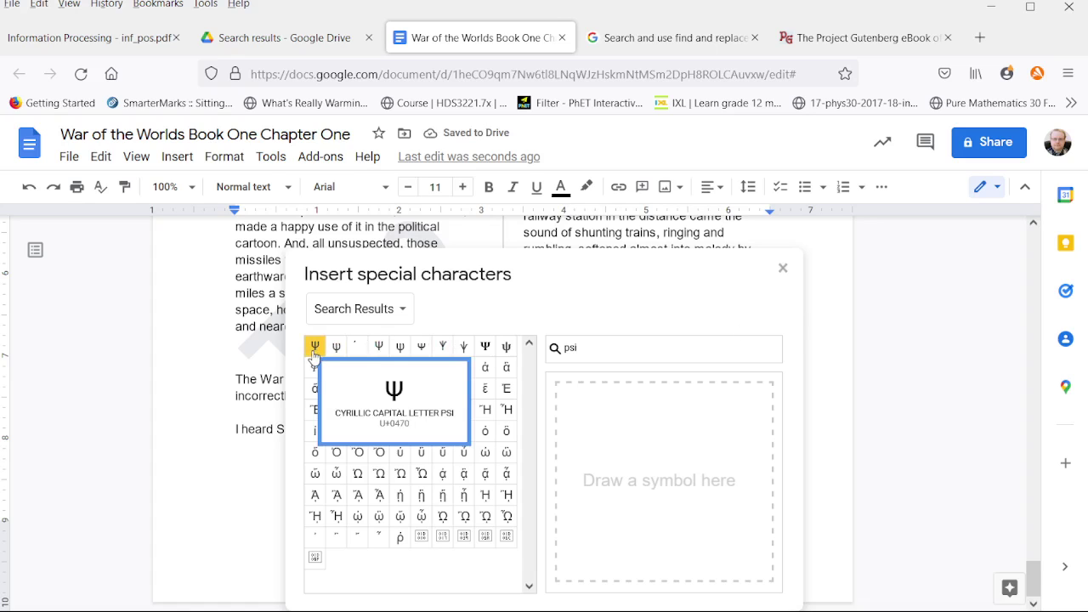
pyautogui.click(783, 268)
# - Copy the inserted psi symbol and add an automatic substitution in the preferences that replaces "psi" with "Ѱ"
pyautogui.hotkey('shift', 'Left')
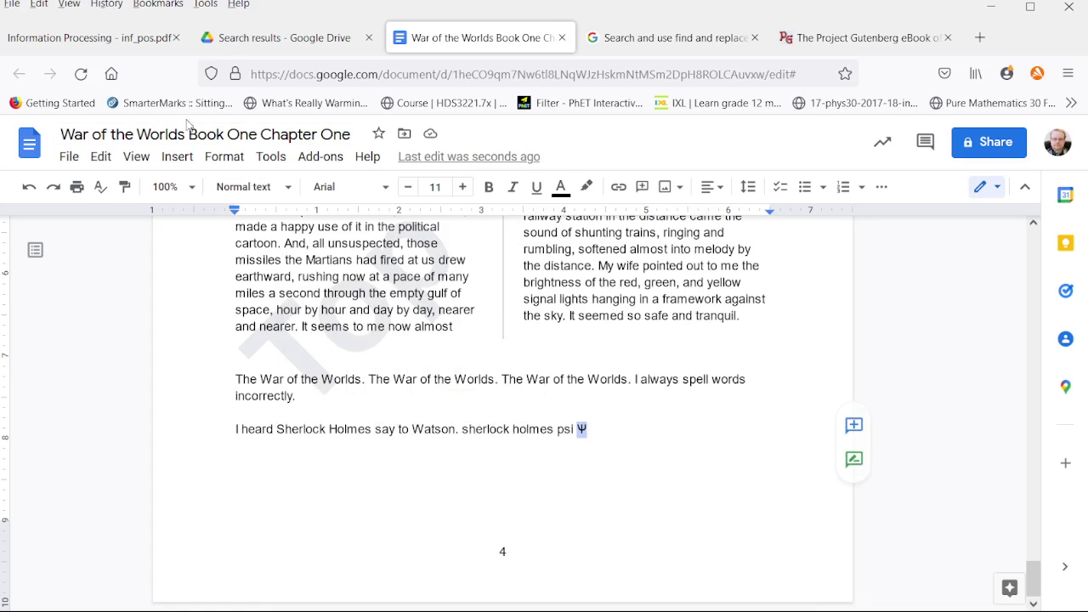
pyautogui.click(271, 156)
pyautogui.click(316, 505)
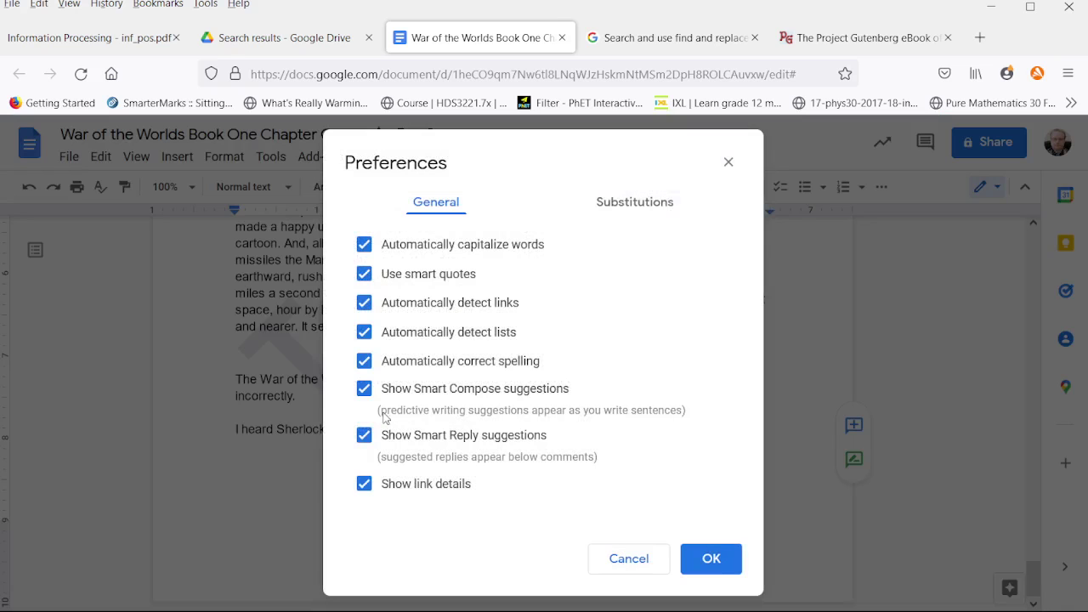
pyautogui.click(667, 204)
pyautogui.click(454, 309)
pyautogui.write('psi')
pyautogui.press('Tab')
pyautogui.write('ψ')
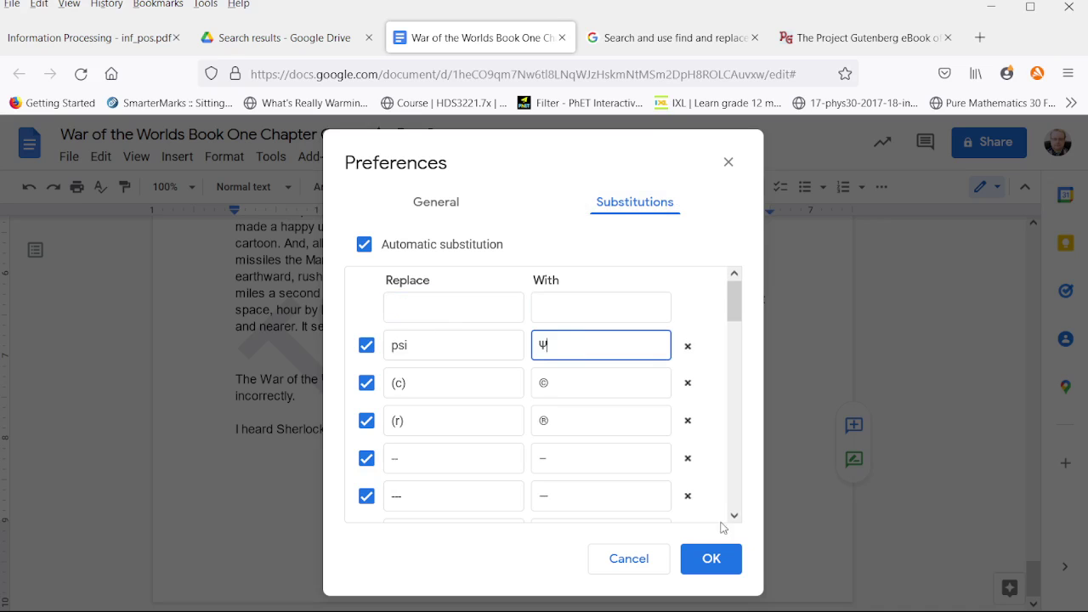
pyautogui.click(712, 559)
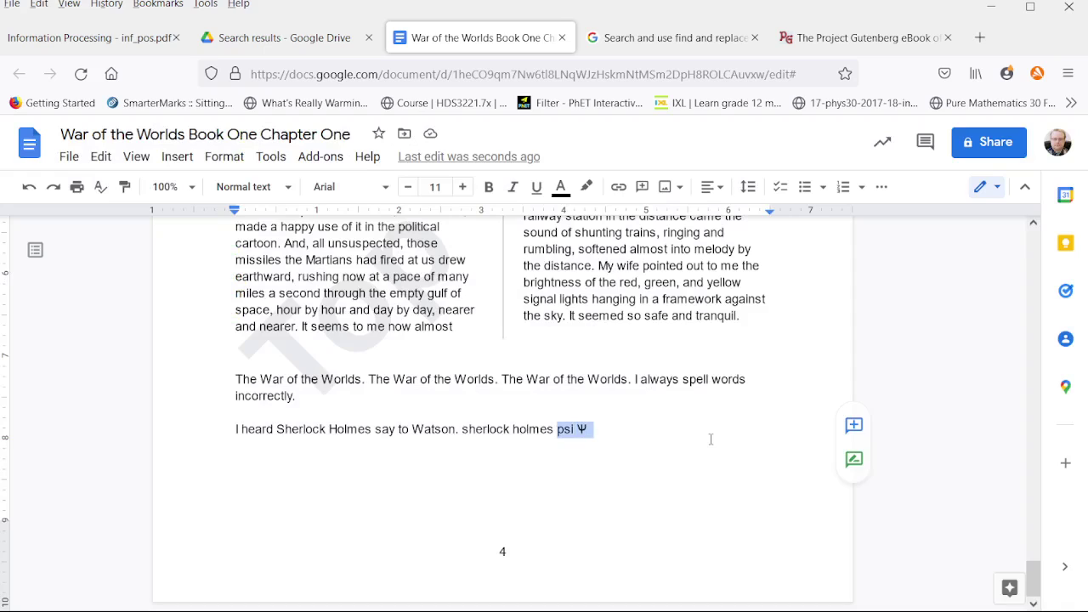
# - Replace "psi Ѱ" at the end of the last paragraph with "The letter psi" and undo the automatic substitution
pyautogui.press('BackSpace')
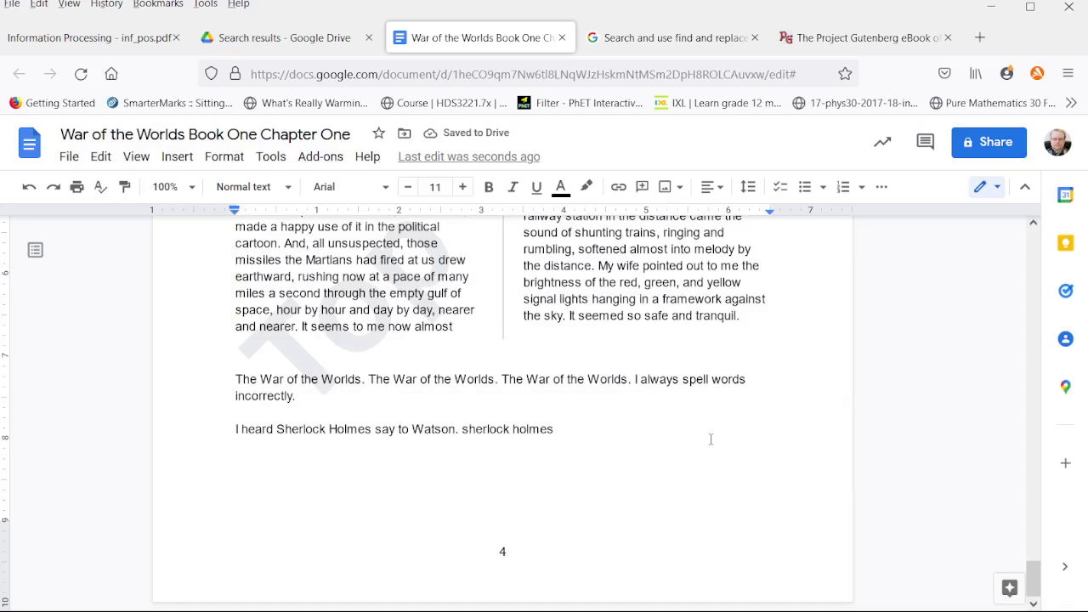
pyautogui.write('The letter ψ')
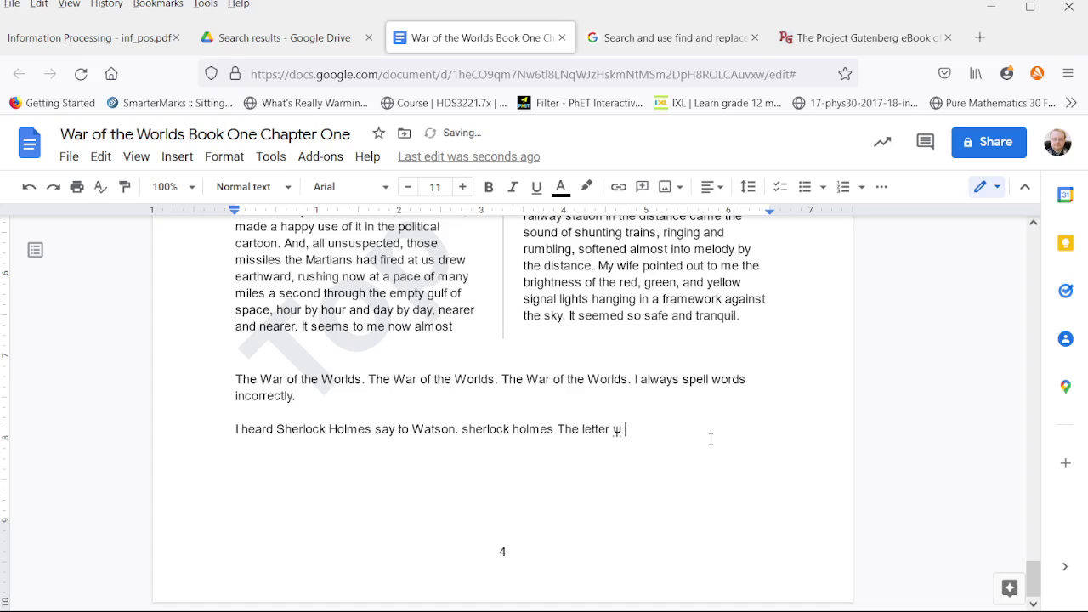
pyautogui.hotkey('ctrl', 'z')
# - Continue the sentence with ", the pressure of 36 psi" to test the substitution on the pressure unit
pyautogui.write(',')
pyautogui.write(' the pressure of')
pyautogui.write(' 36 psi')
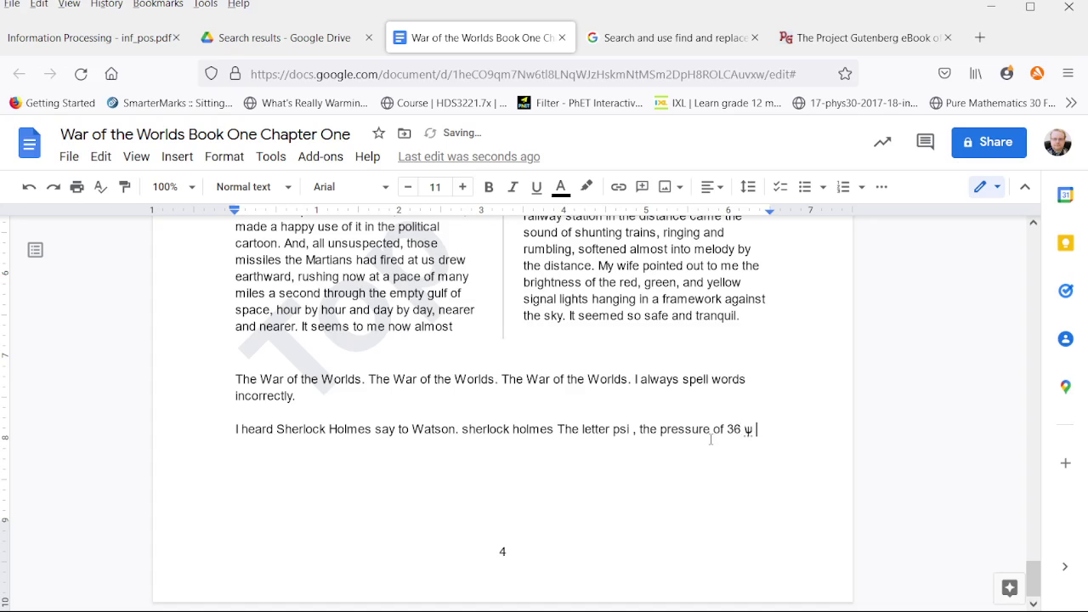